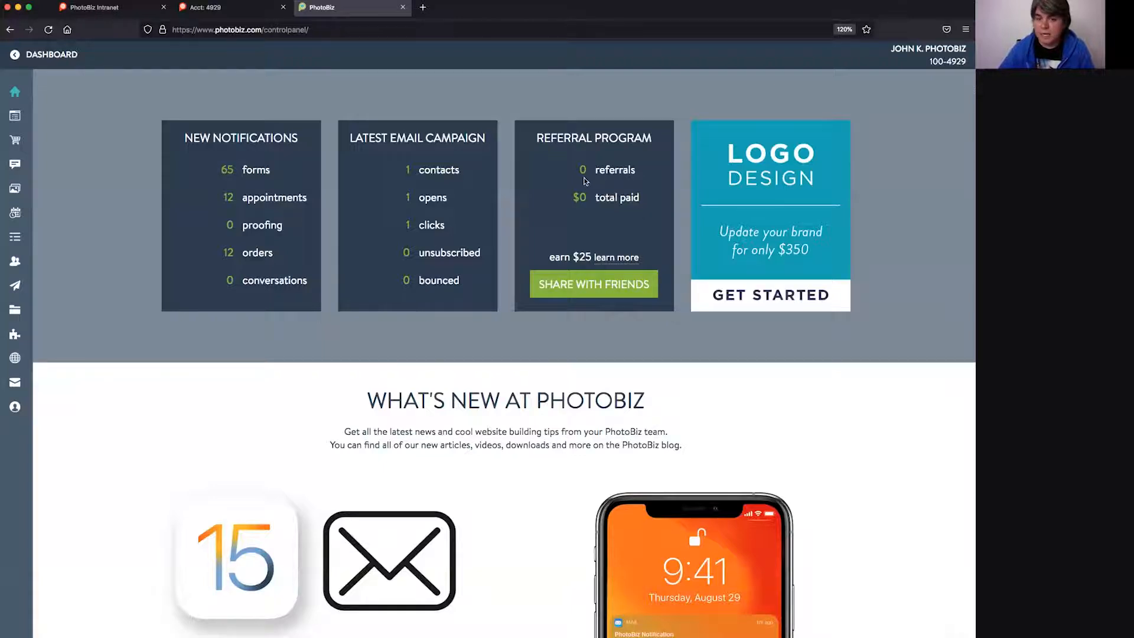
- Dismiss the Share With Friends window and go to the Forms section from the sidebar
click(570, 287)
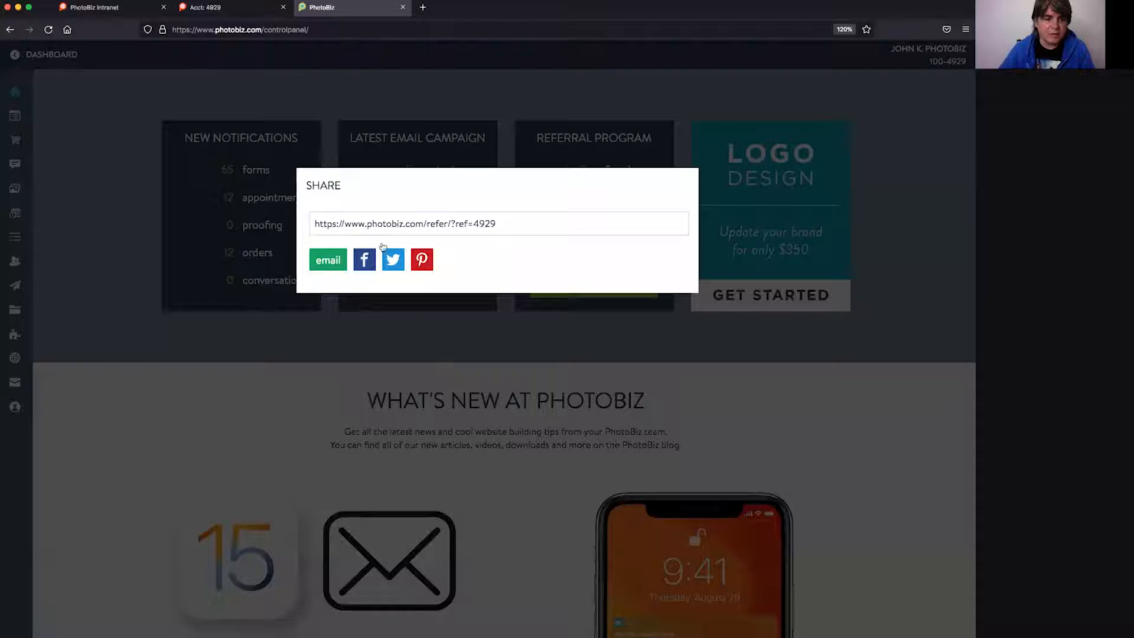
click(289, 352)
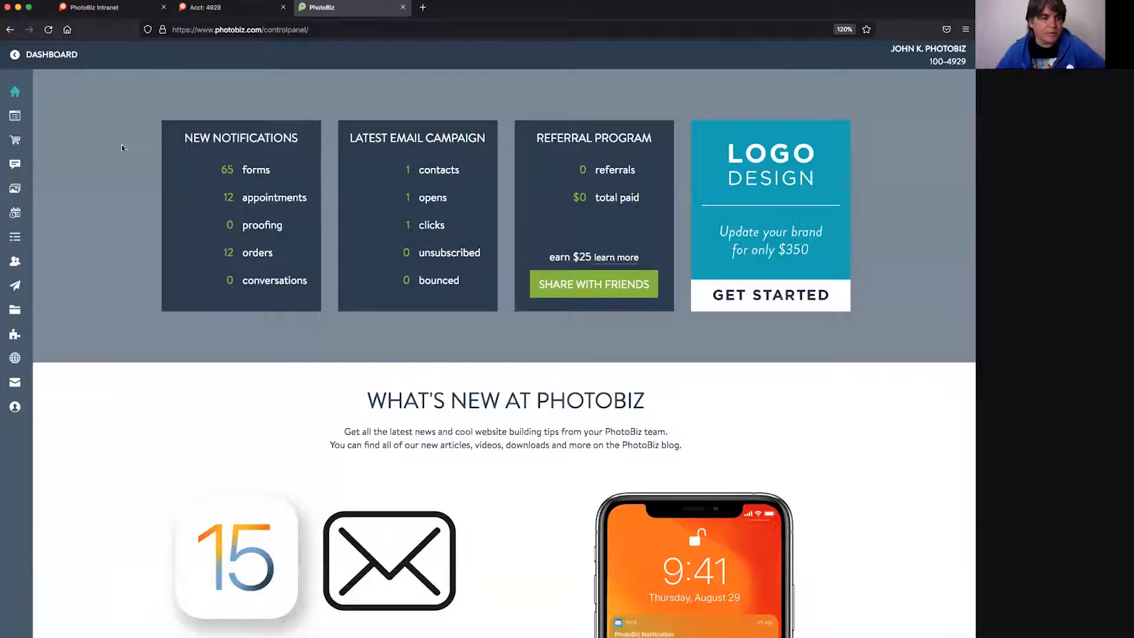
mouse_move(80, 273)
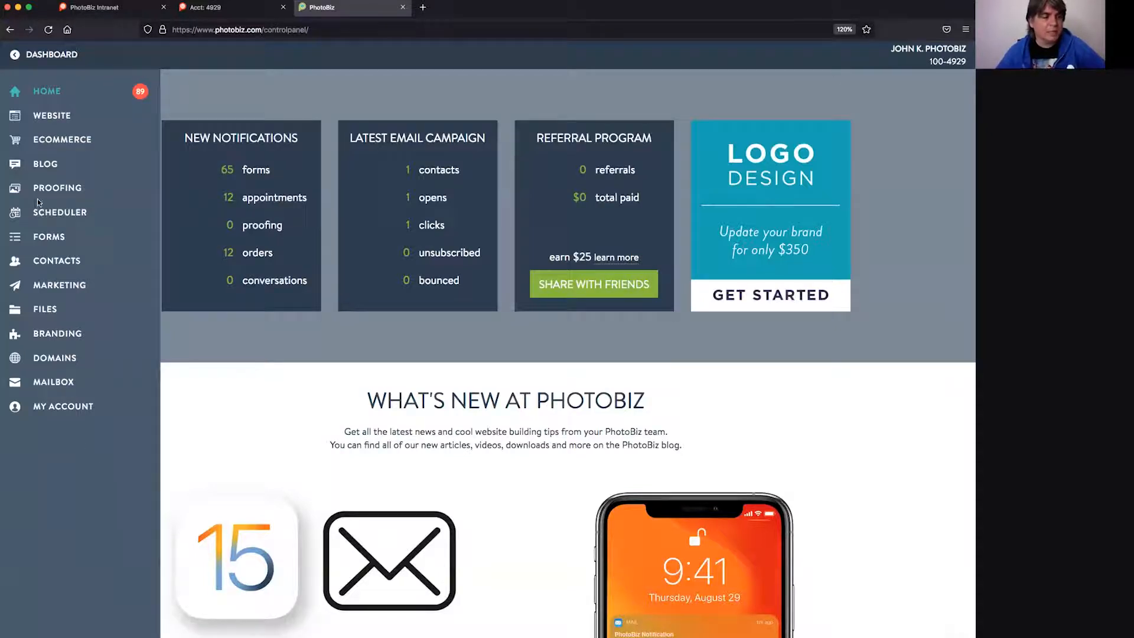
click(51, 237)
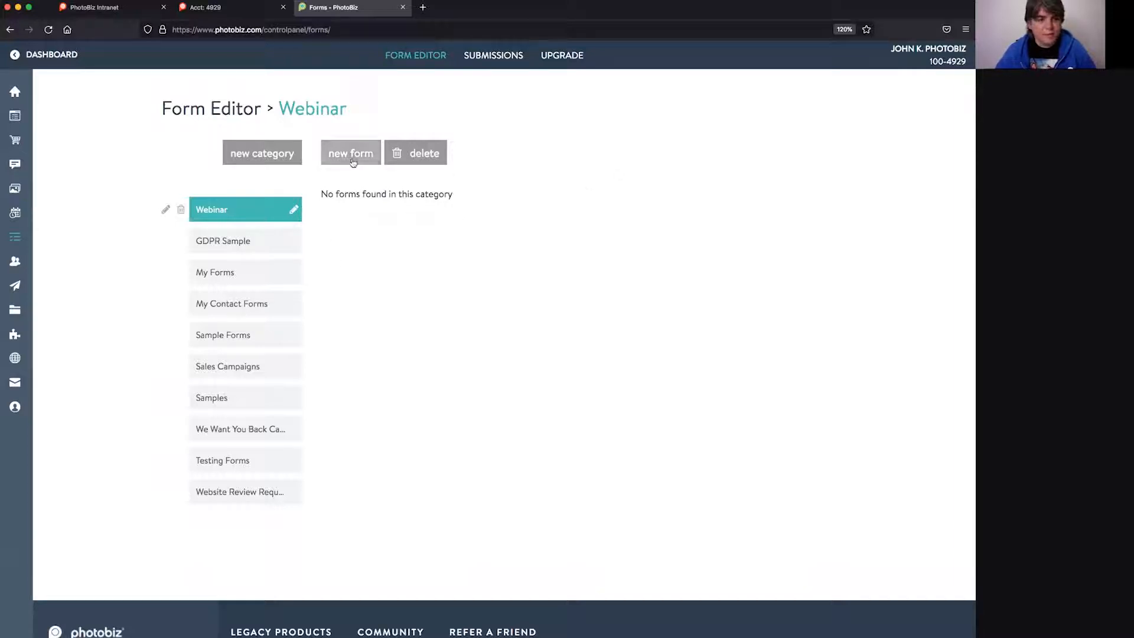
- Start a new form in the Webinar category to bring up the template choices
click(351, 159)
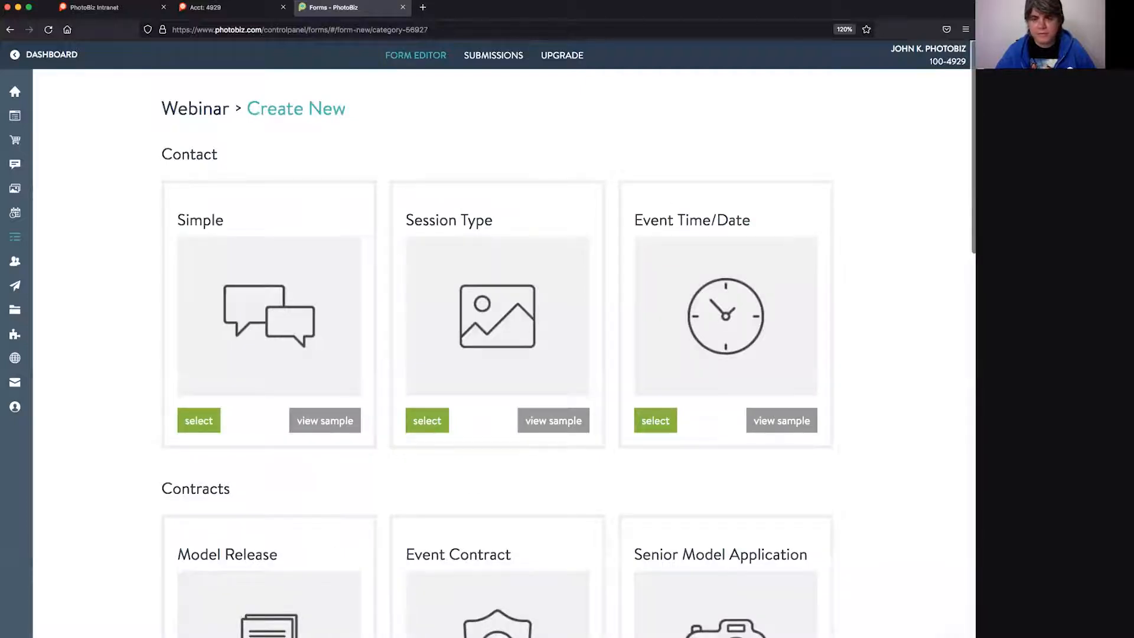
- Browse the template cards and select the Simple contact template, creating 'Simple (copy)'
scroll(966, 324, down, 6)
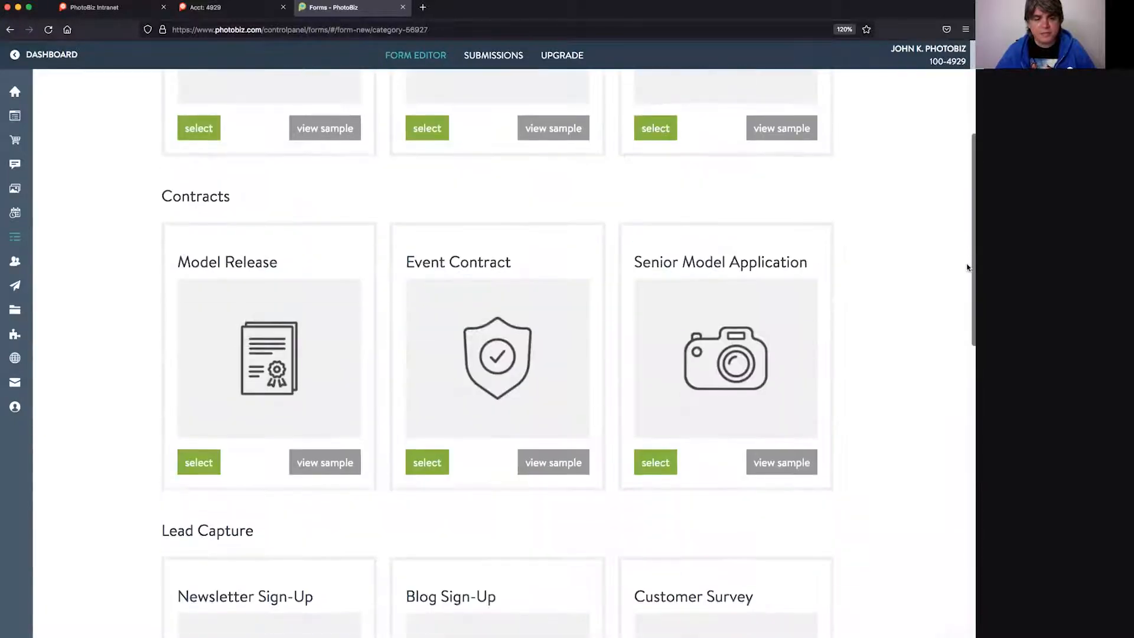
scroll(966, 324, down, 10)
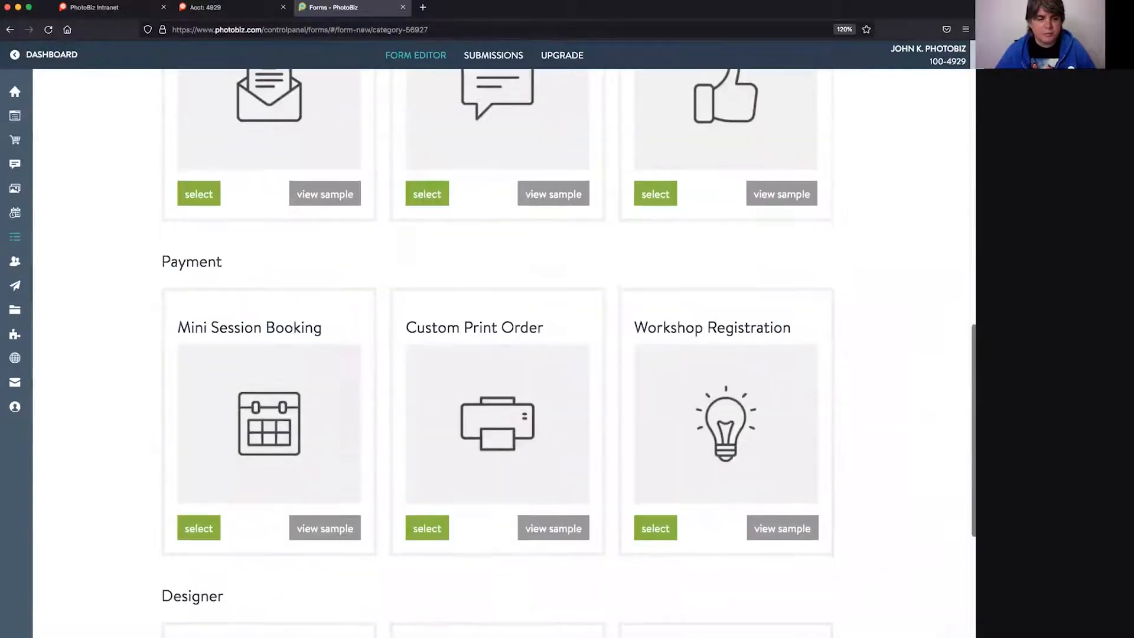
scroll(498, 353, down, 10)
scroll(498, 353, up, 5)
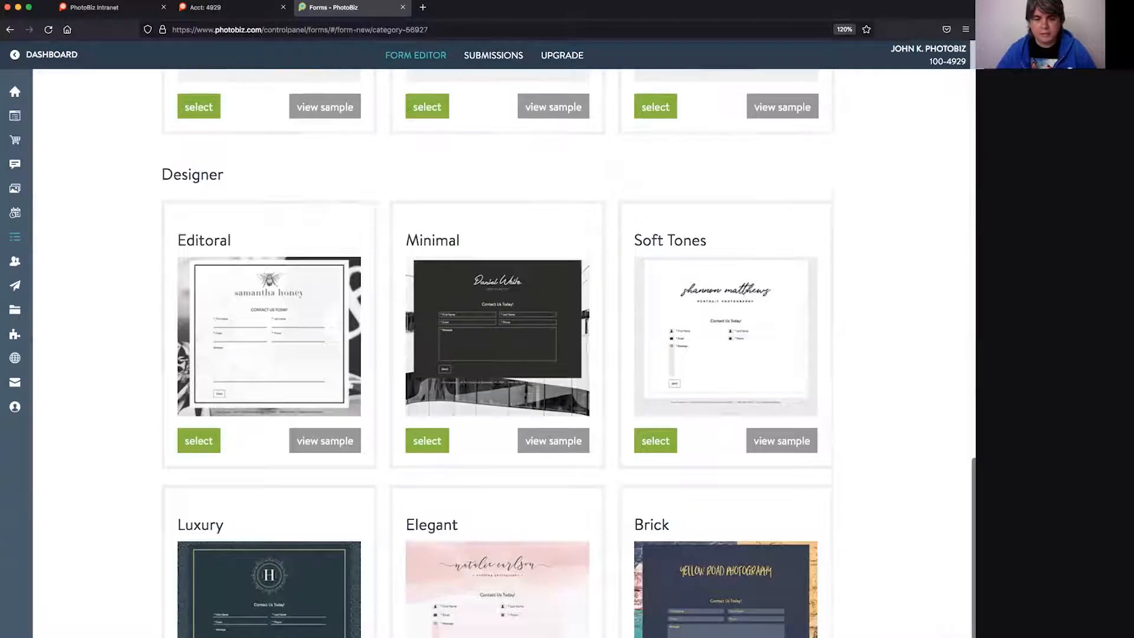
scroll(964, 220, up, 20)
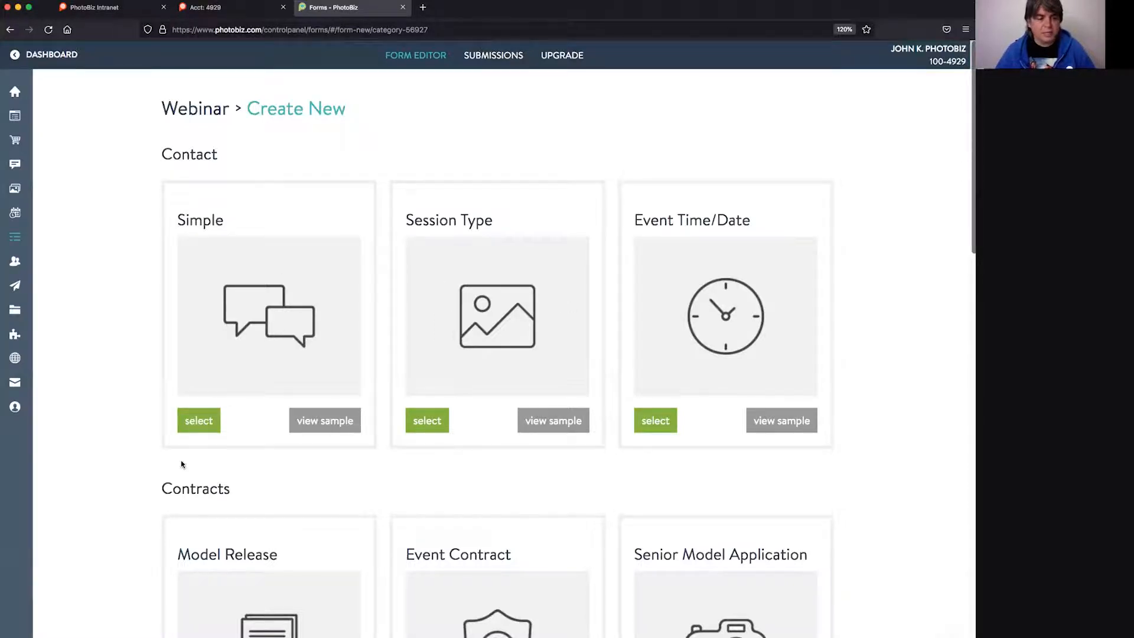
scroll(195, 494, down, 8)
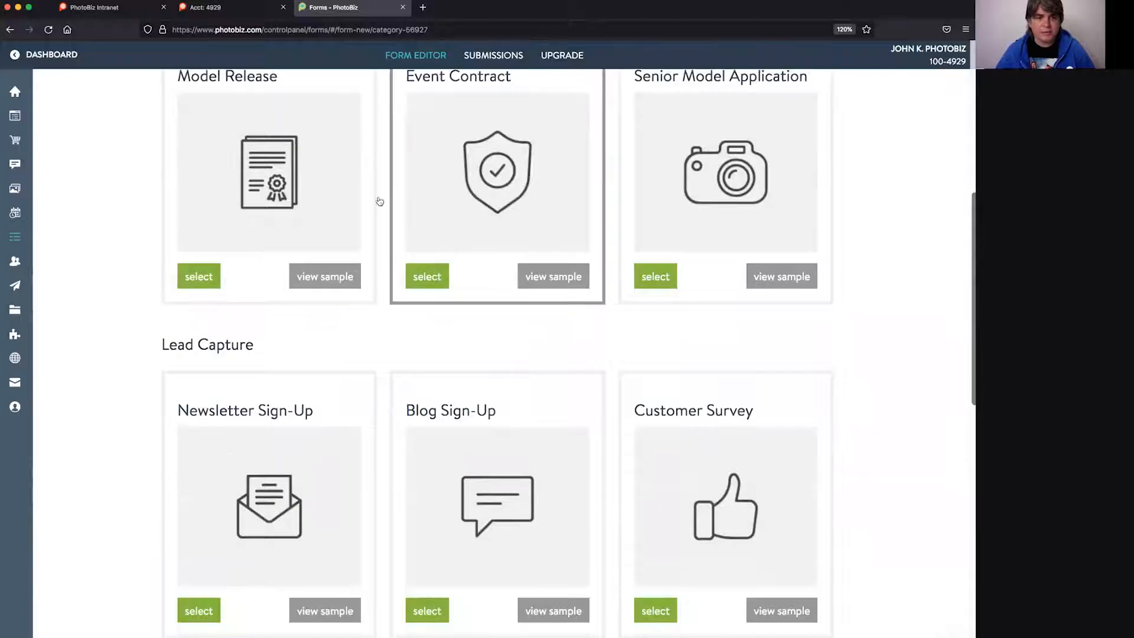
scroll(161, 479, down, 5)
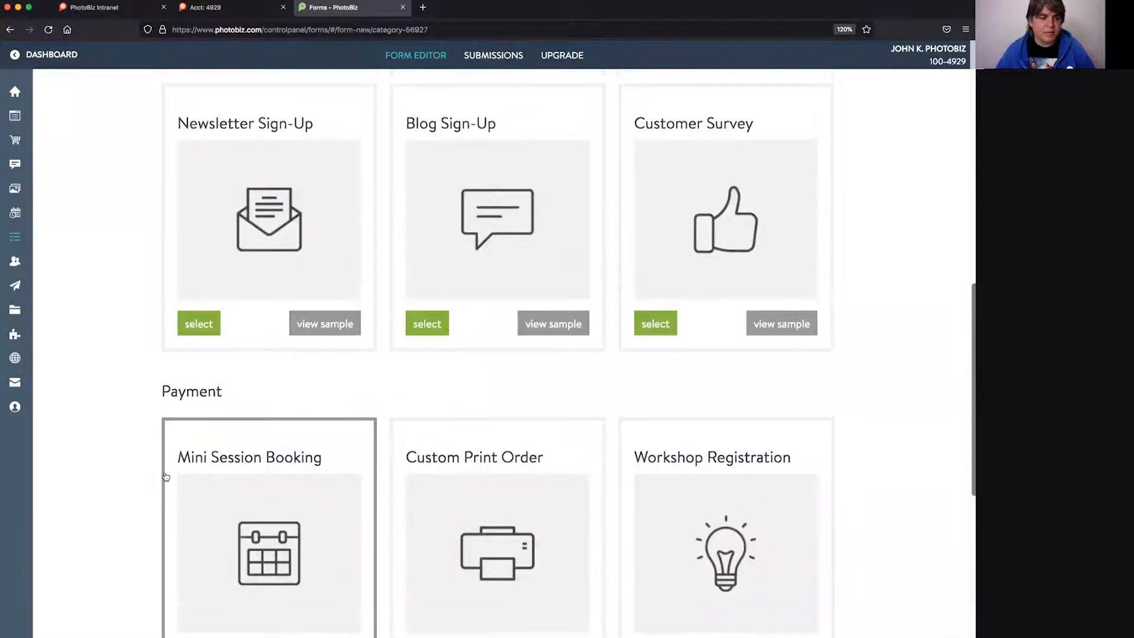
scroll(166, 476, down, 2)
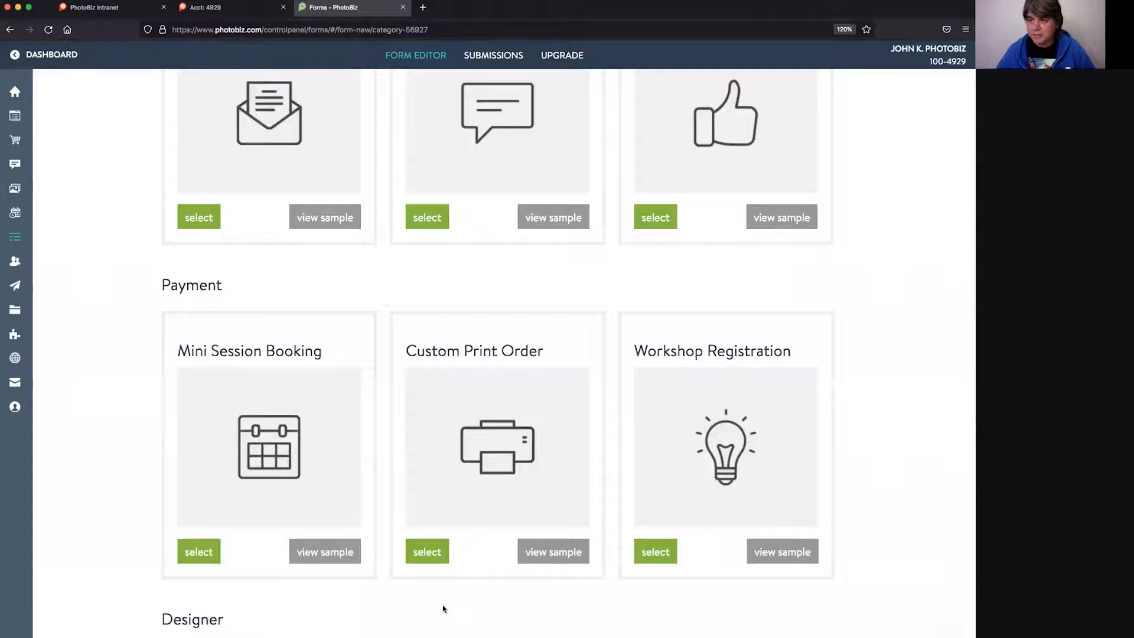
scroll(467, 584, down, 6)
scroll(413, 507, up, 8)
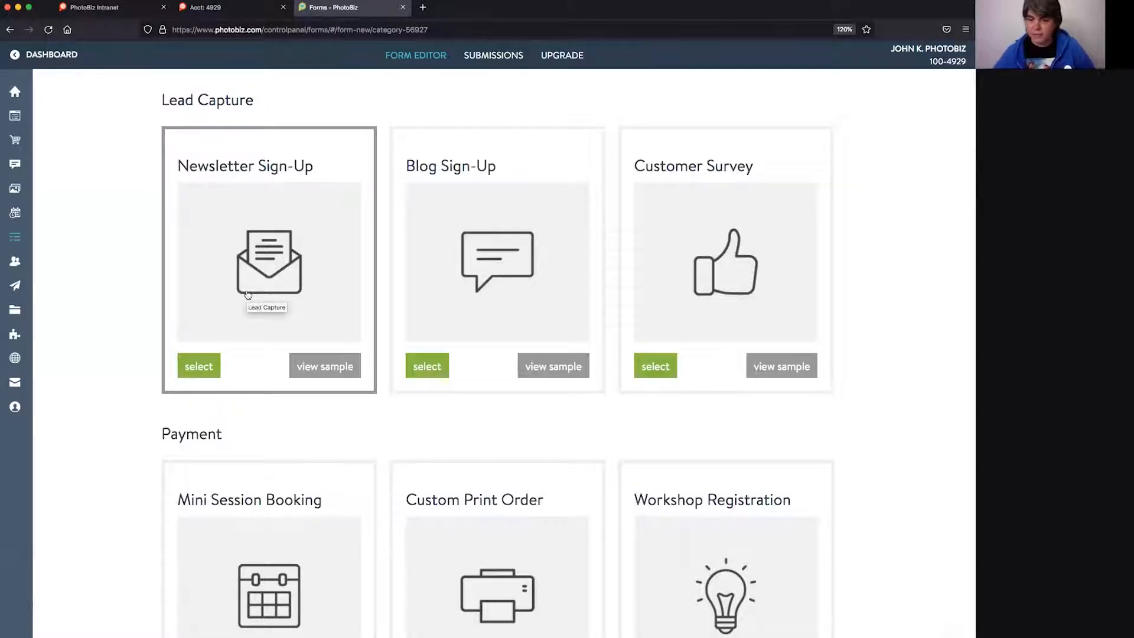
scroll(248, 393, down, 10)
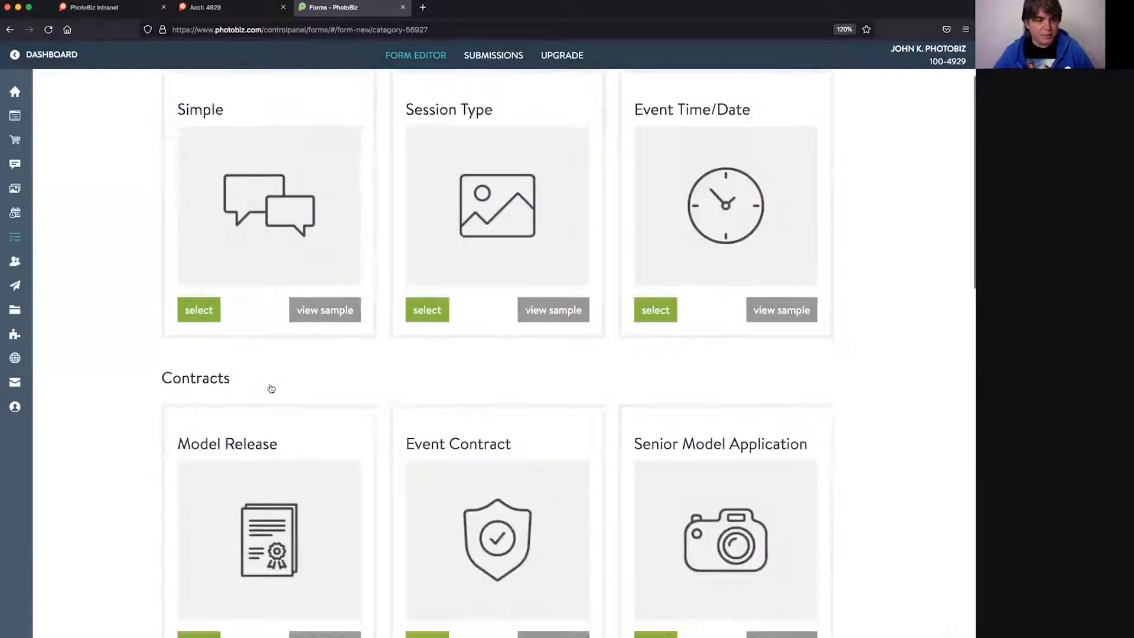
scroll(264, 387, up, 2)
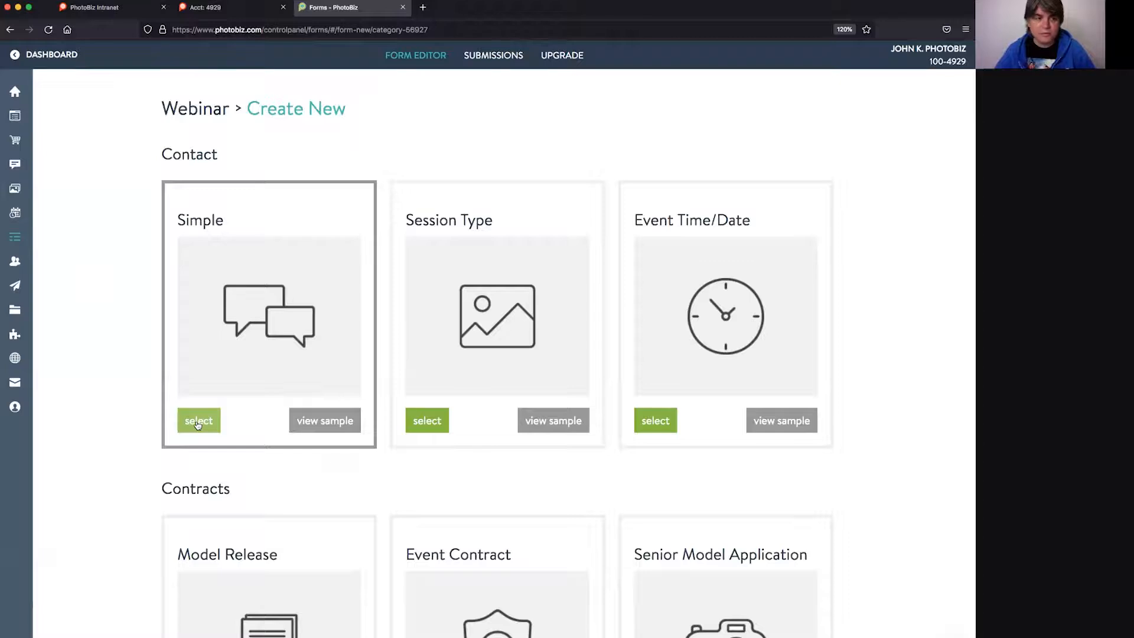
click(198, 420)
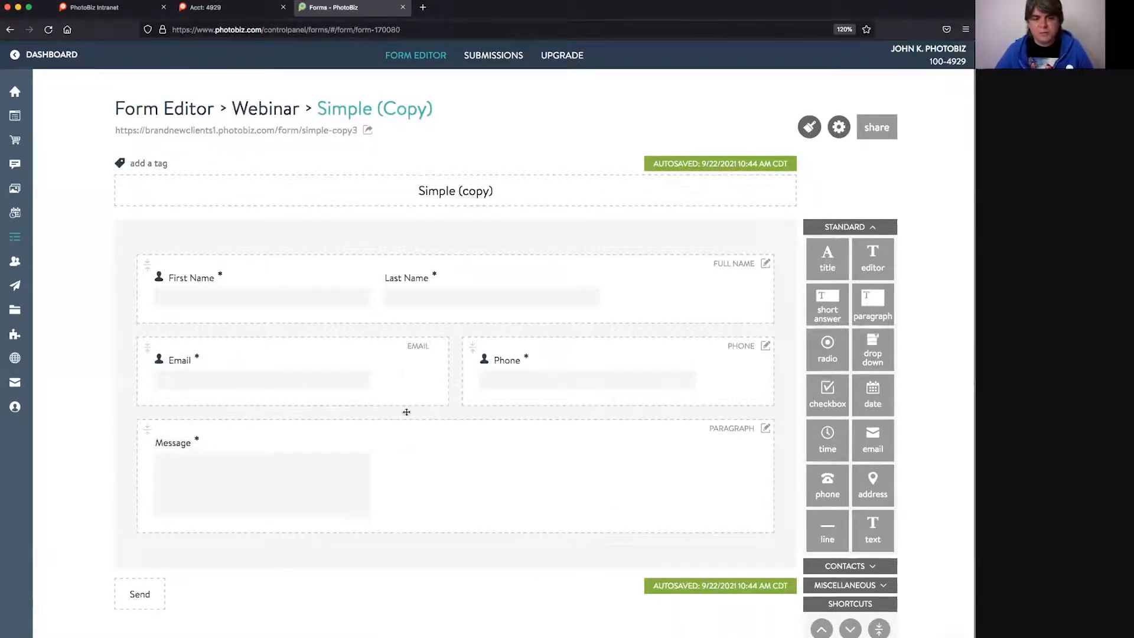
- Add and save a 'Contact Page' auto-tag for contacts collected by the Simple (copy) form
click(143, 165)
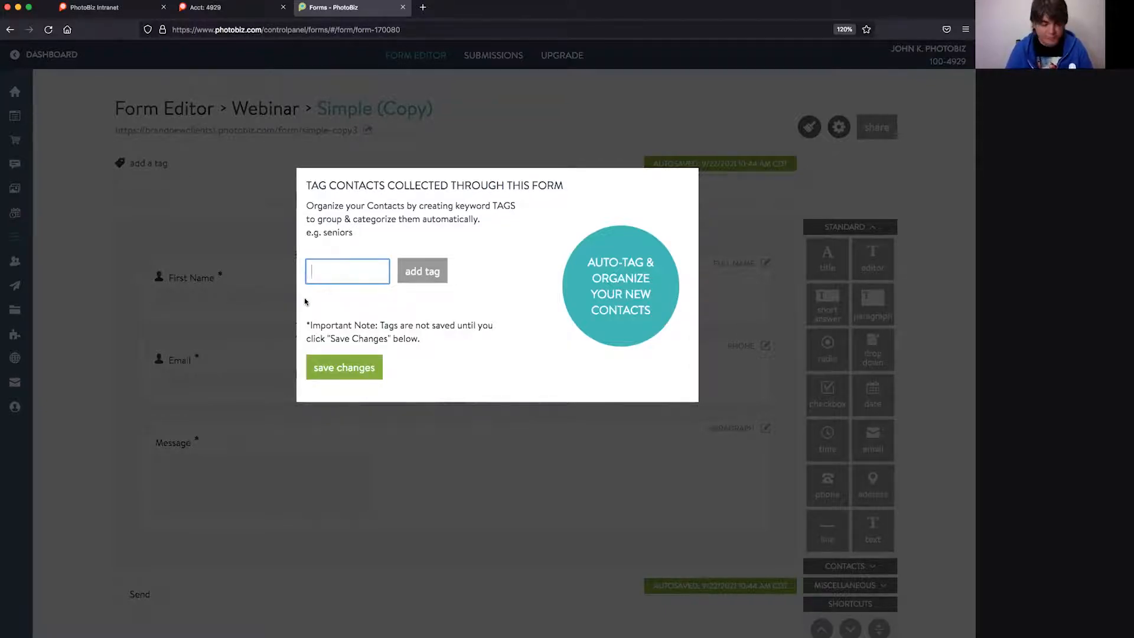
text(Contact Page)
key(Return)
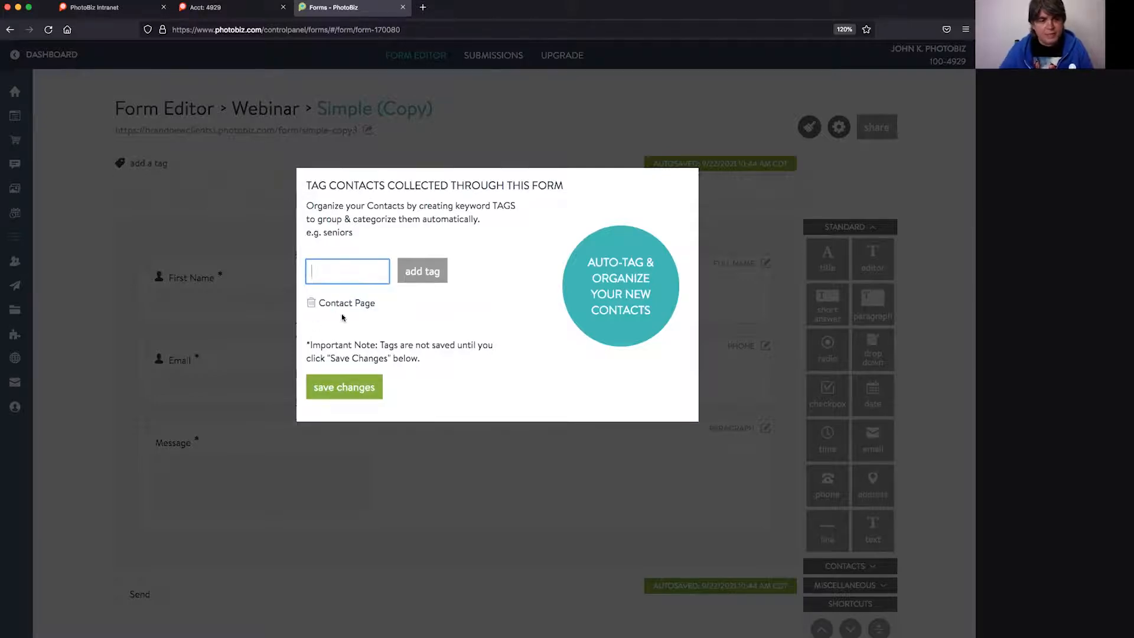
click(352, 393)
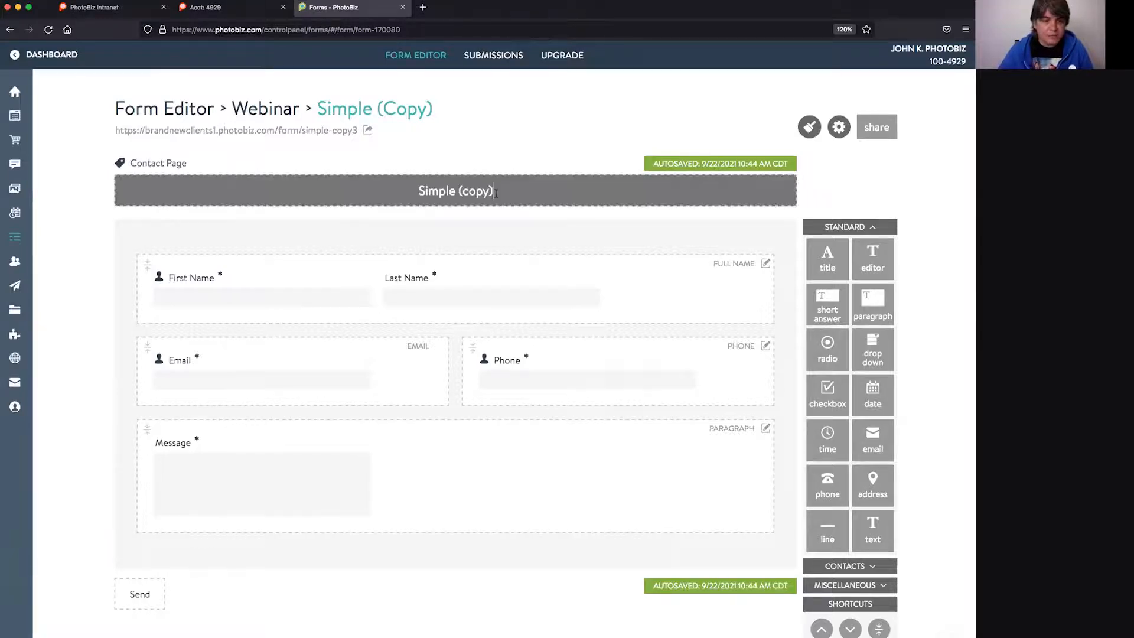
drag(404, 185, 367, 184)
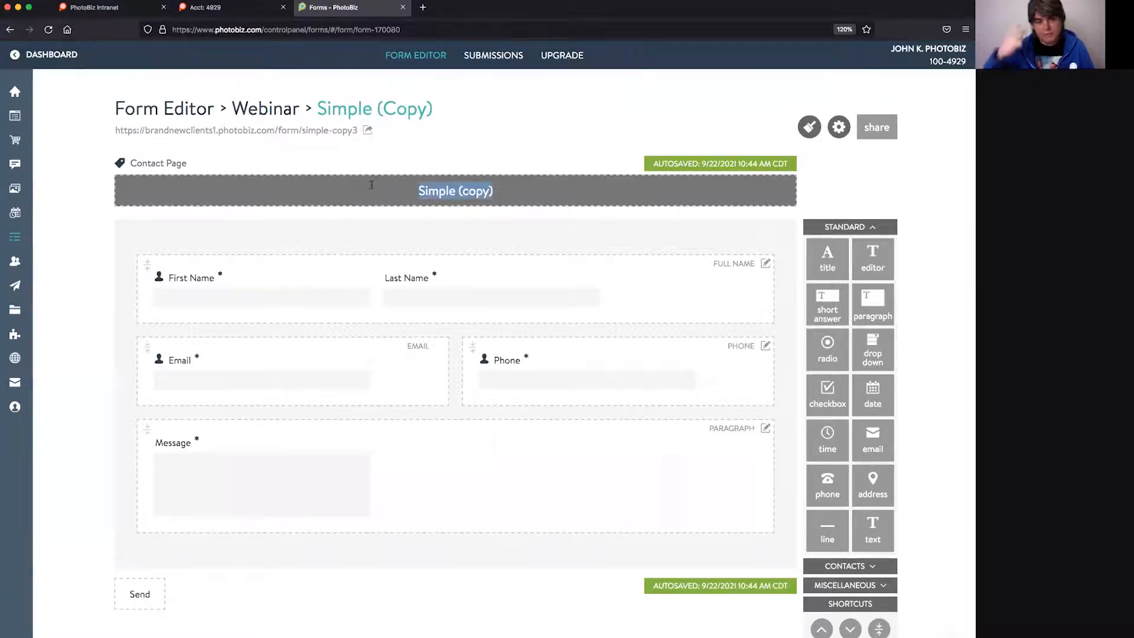
- Retitle the form 'Contact Page' and open its live form URL in a new tab
text(Contact Page)
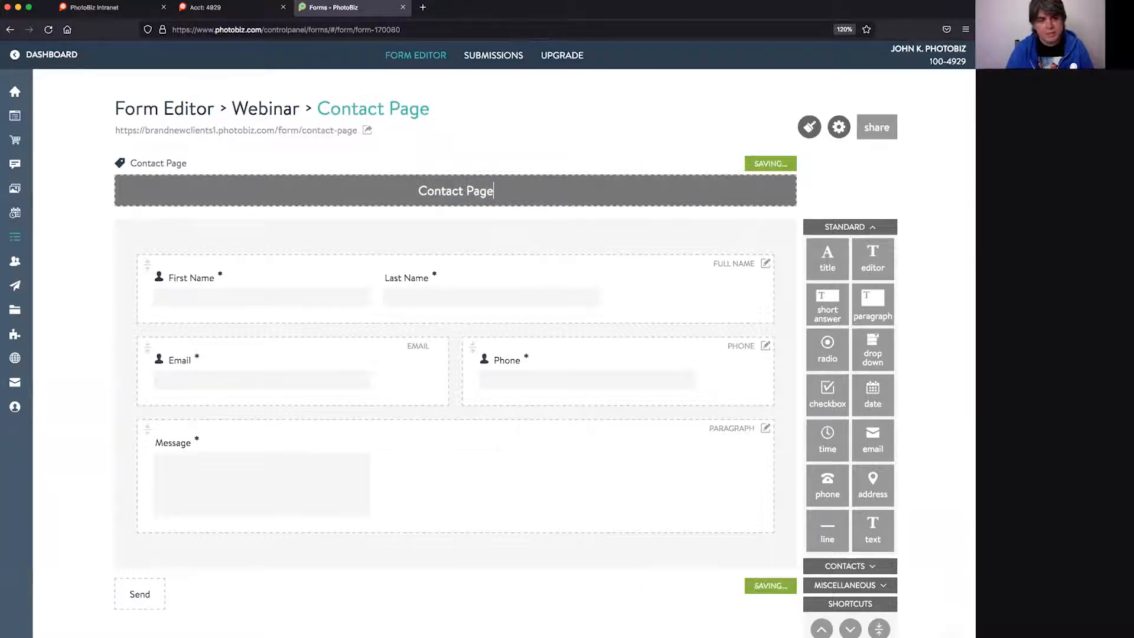
key(Return)
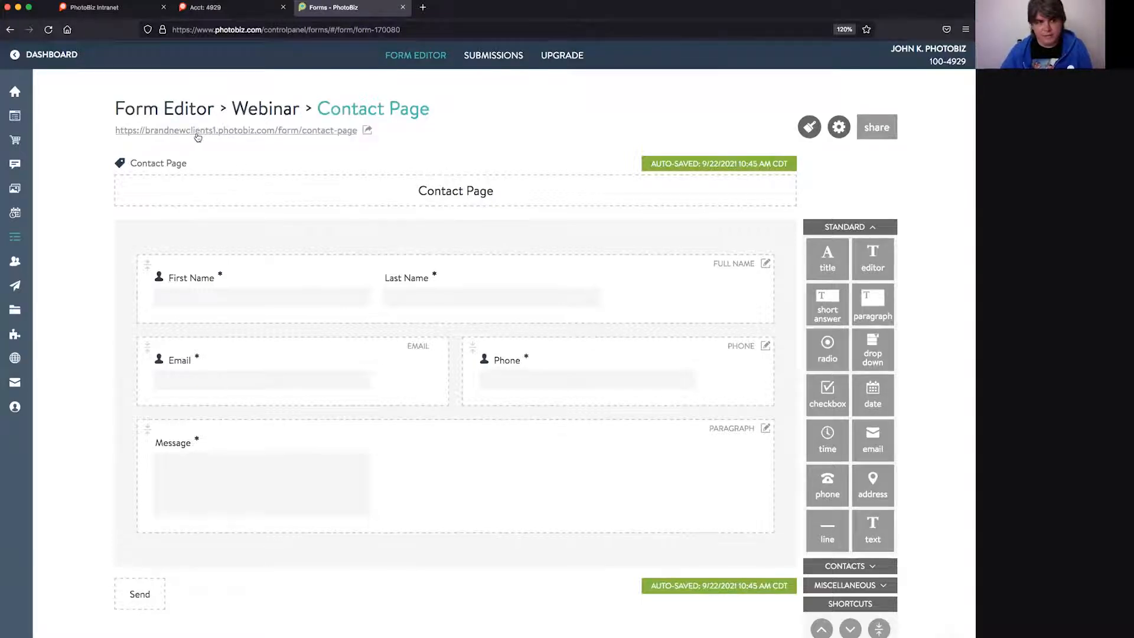
click(222, 132)
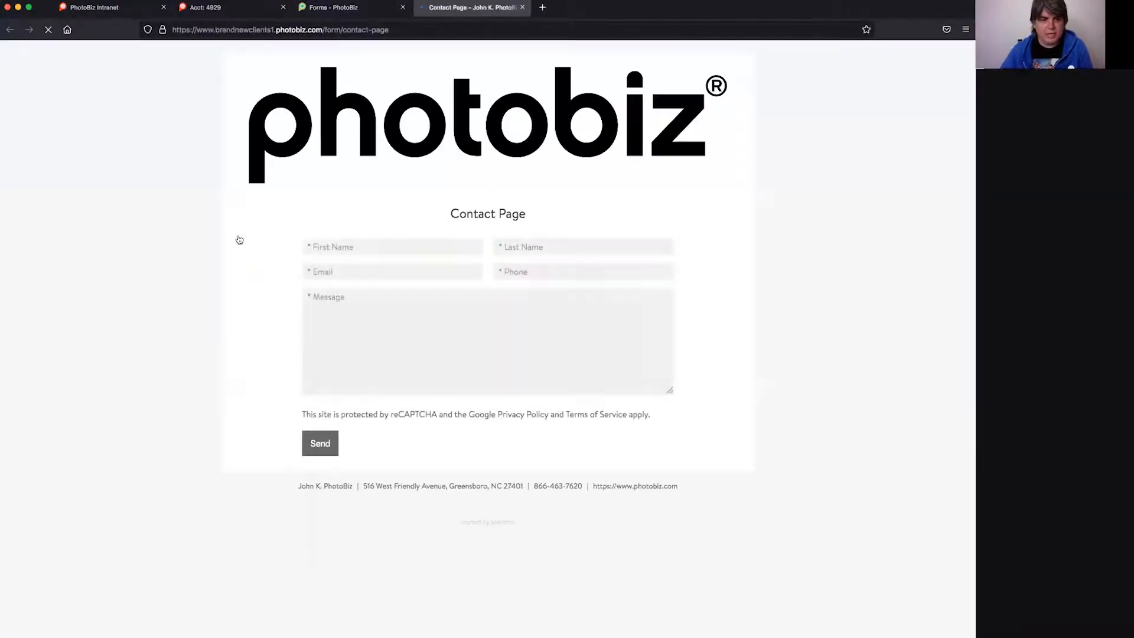
- Fill in a sample first name, last name, e-mail and phone number on the live form
click(352, 243)
text(John)
key(Tab)
text(K. PhotoBiz)
key(Tab)
key(Tab)
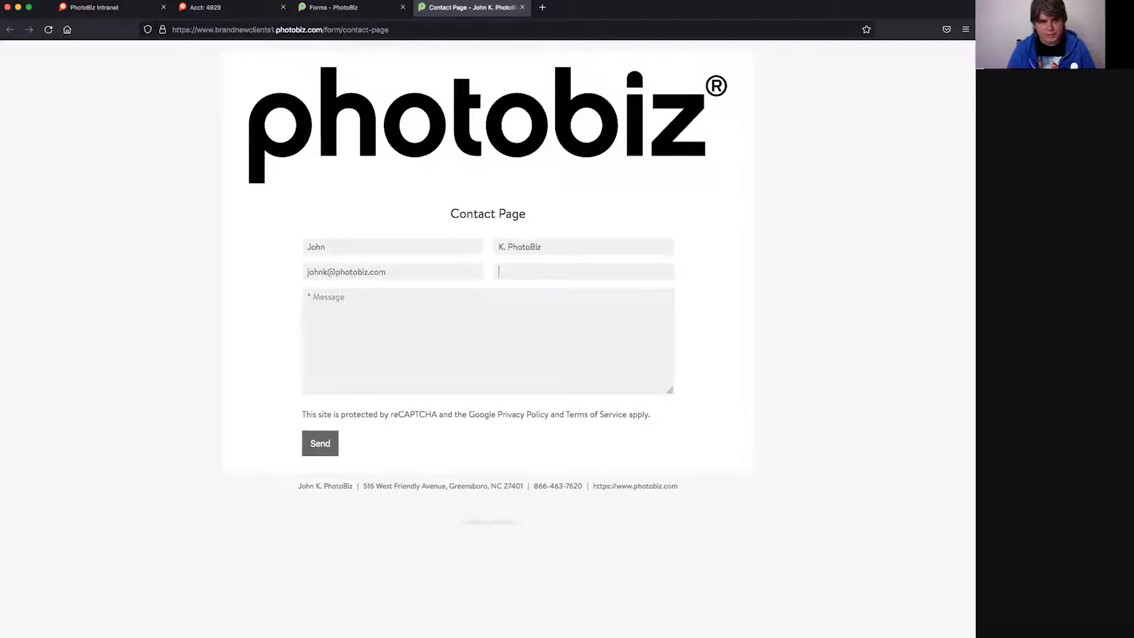
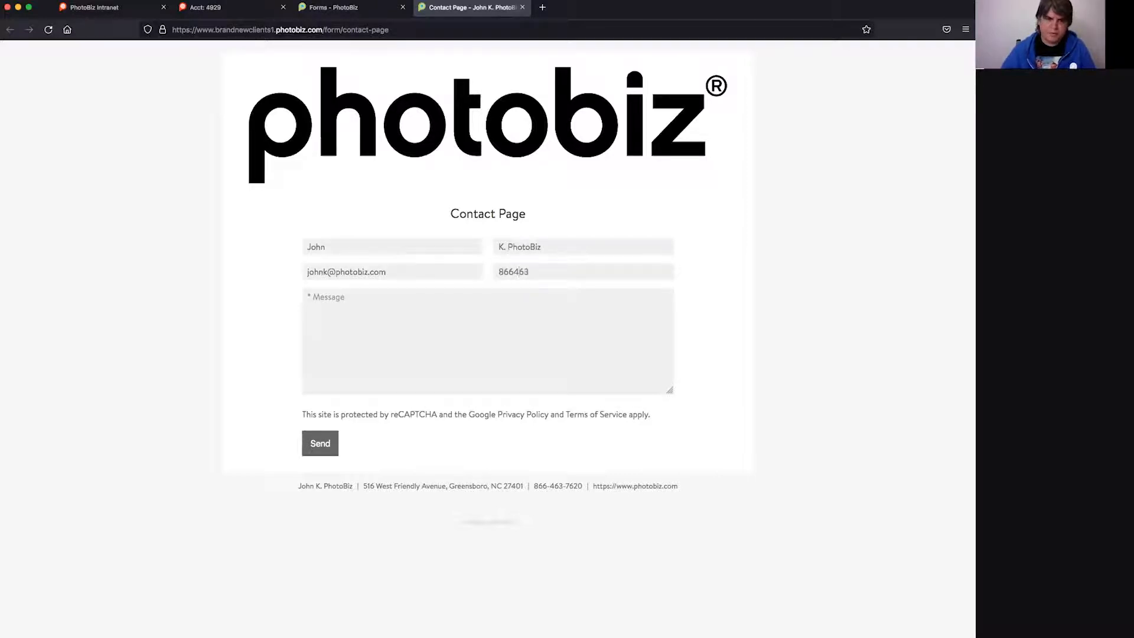
- Enter 'Testing' as the message and return to the Forms editor tab
key(Tab)
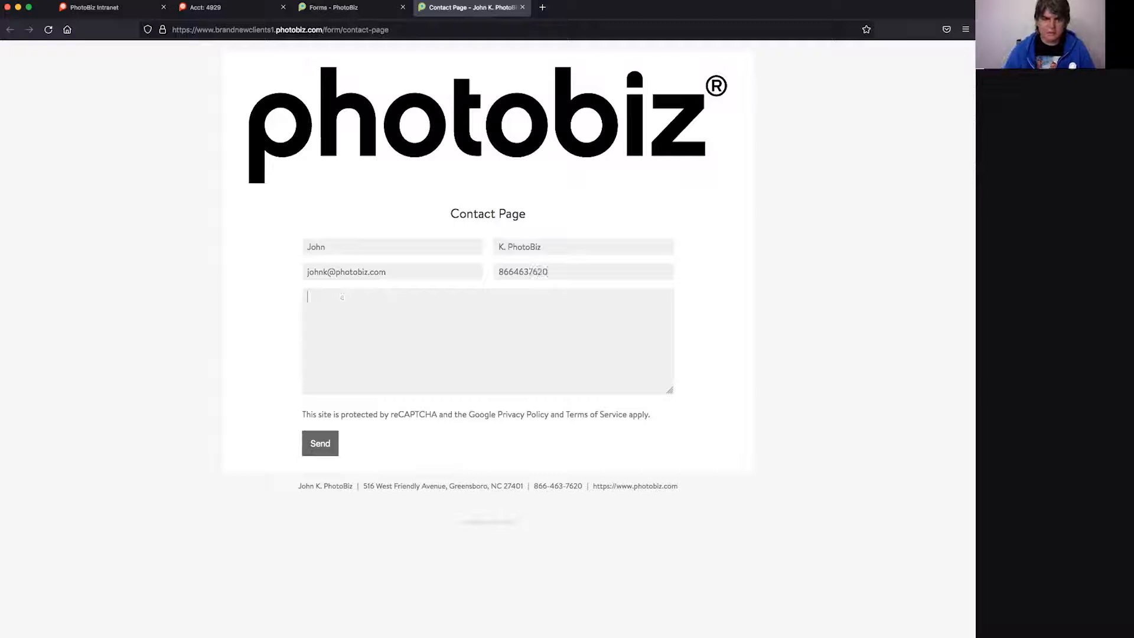
text(Testing)
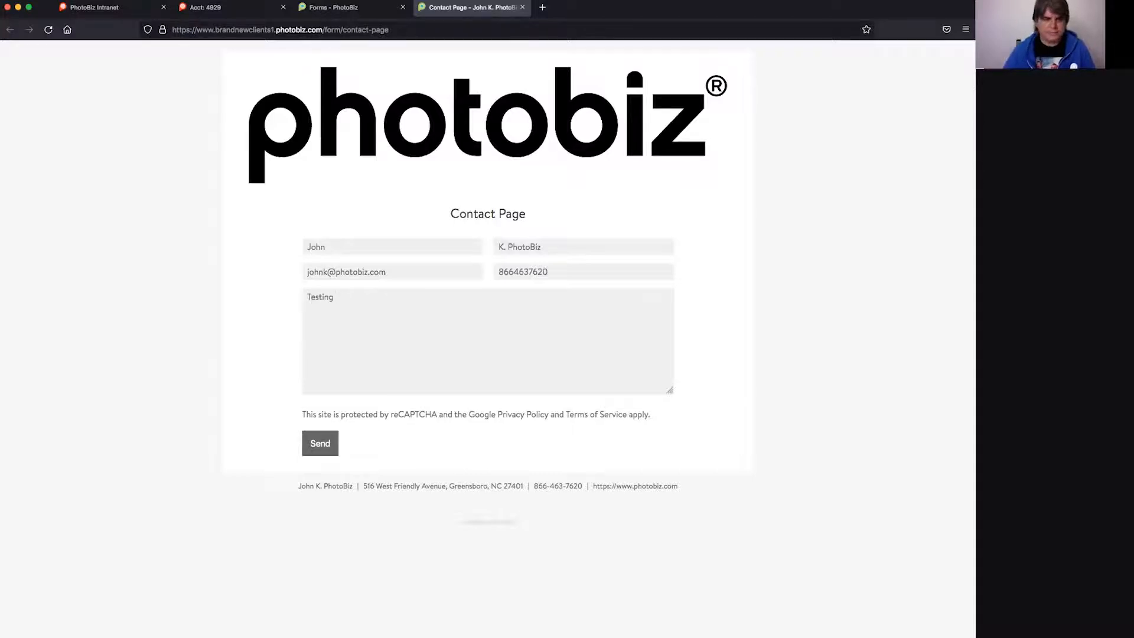
key(super+a)
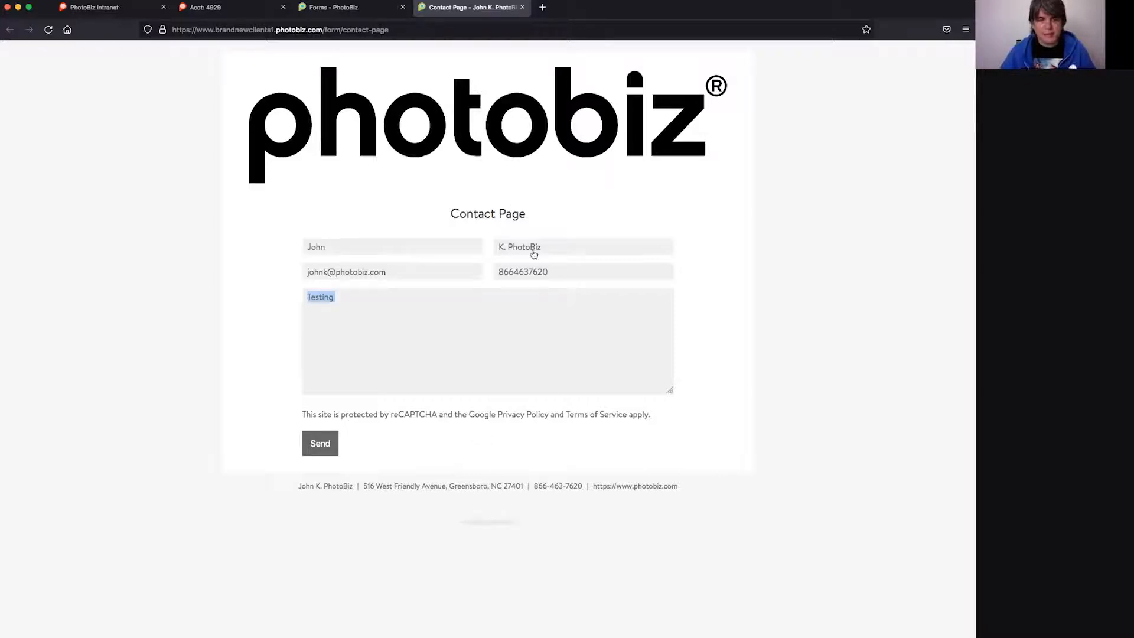
click(377, 10)
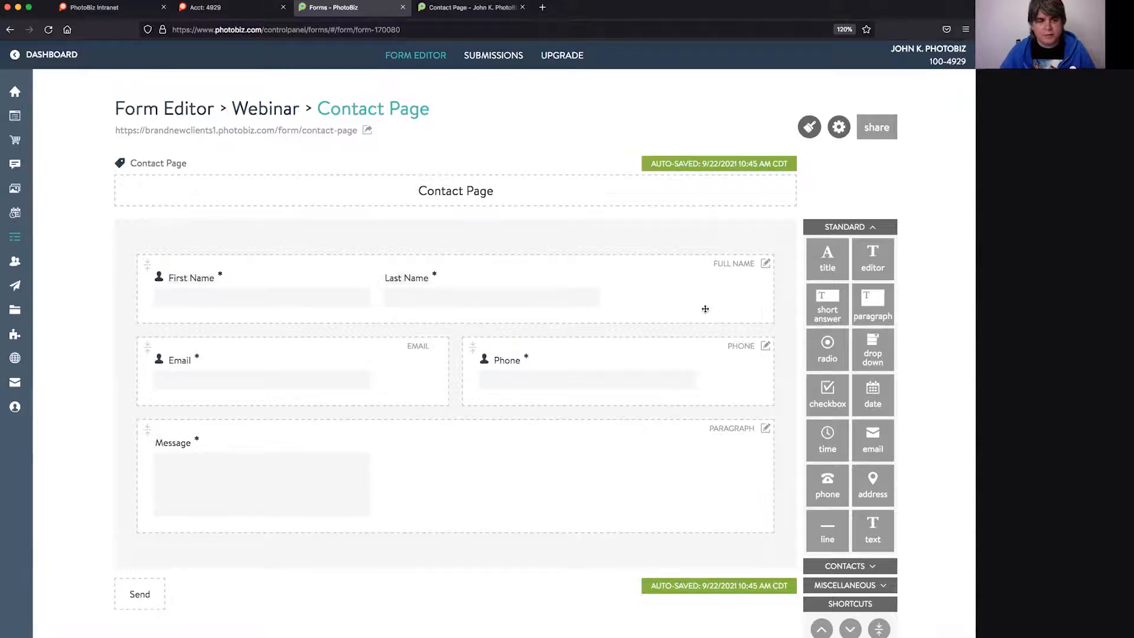
- Switch the Phone field from required to optional through its edit options
click(766, 347)
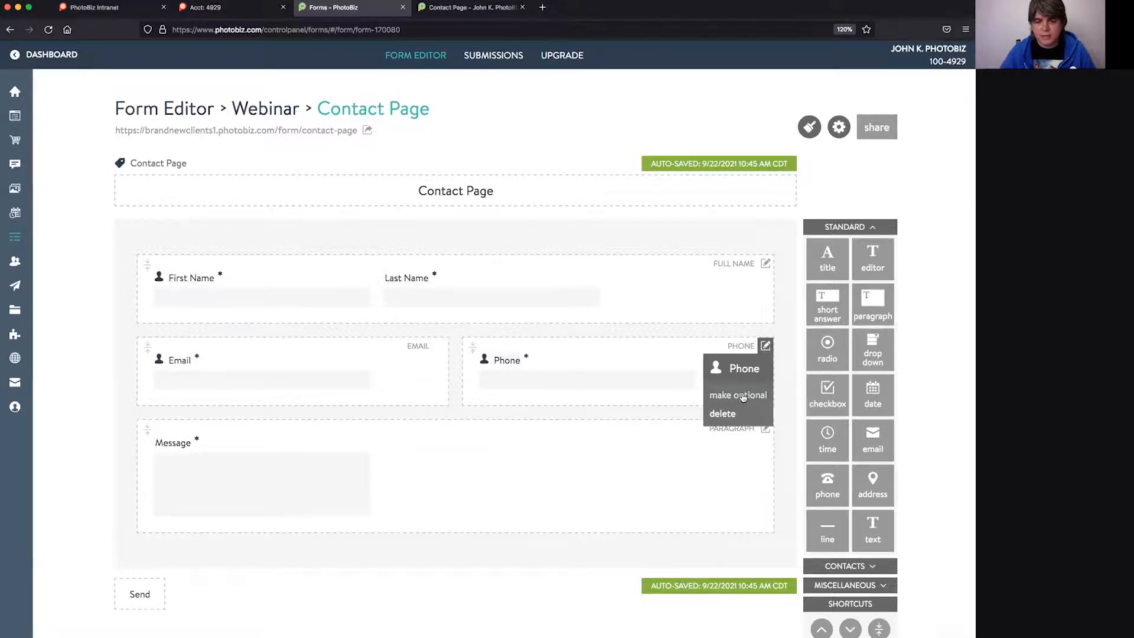
click(743, 397)
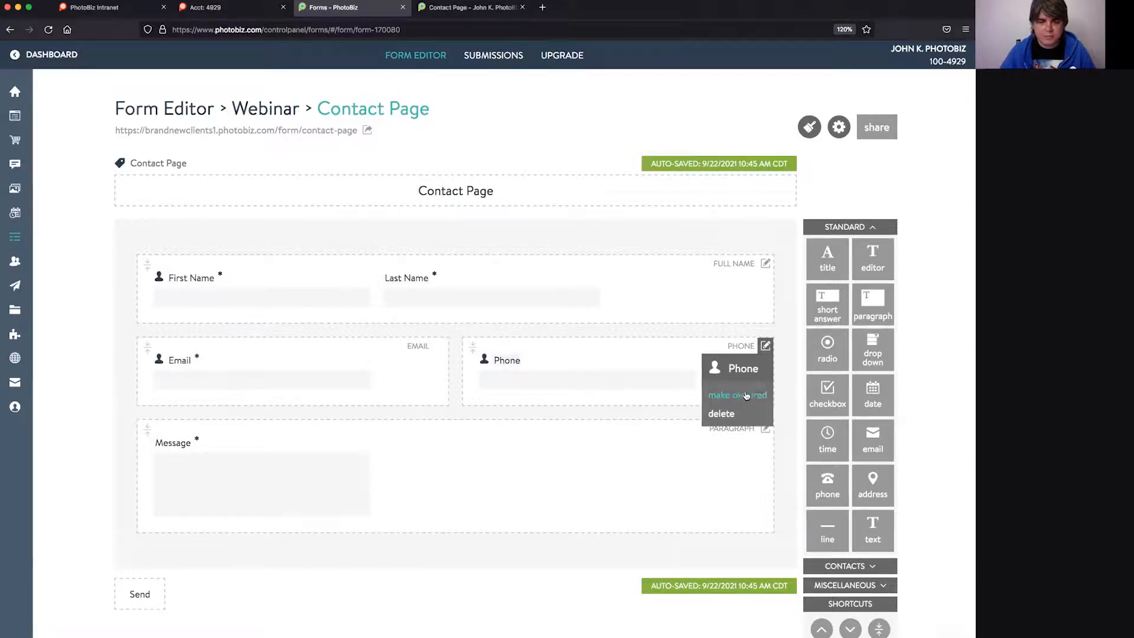
click(785, 351)
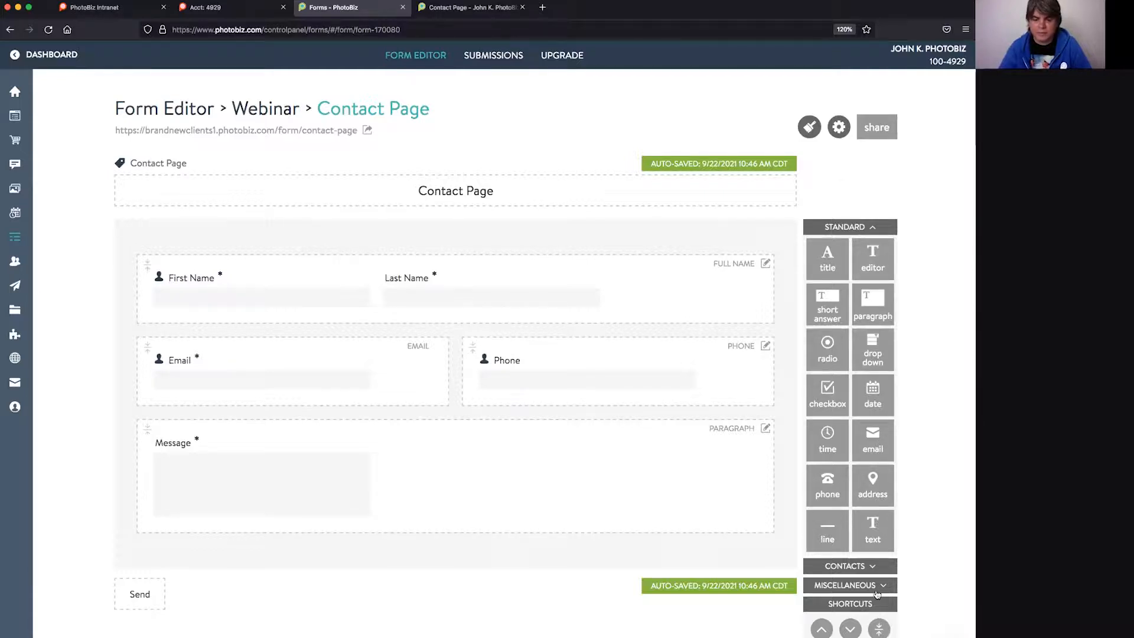
- Expand the CONTACTS and MISCELLANEOUS field-type groups in the right-hand field panel
click(847, 569)
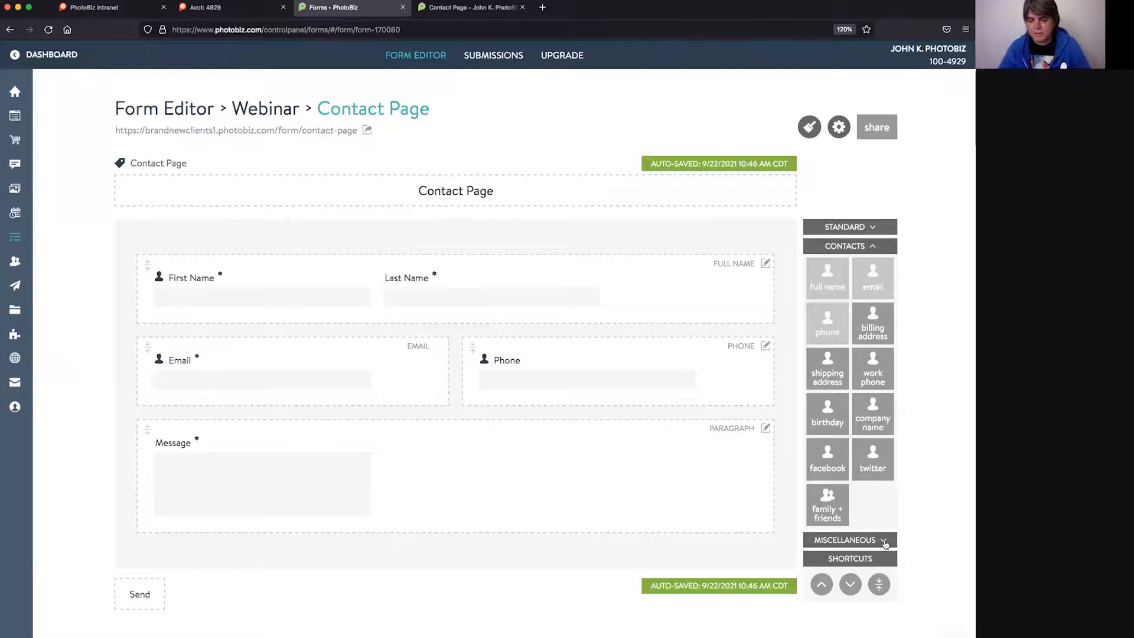
click(884, 541)
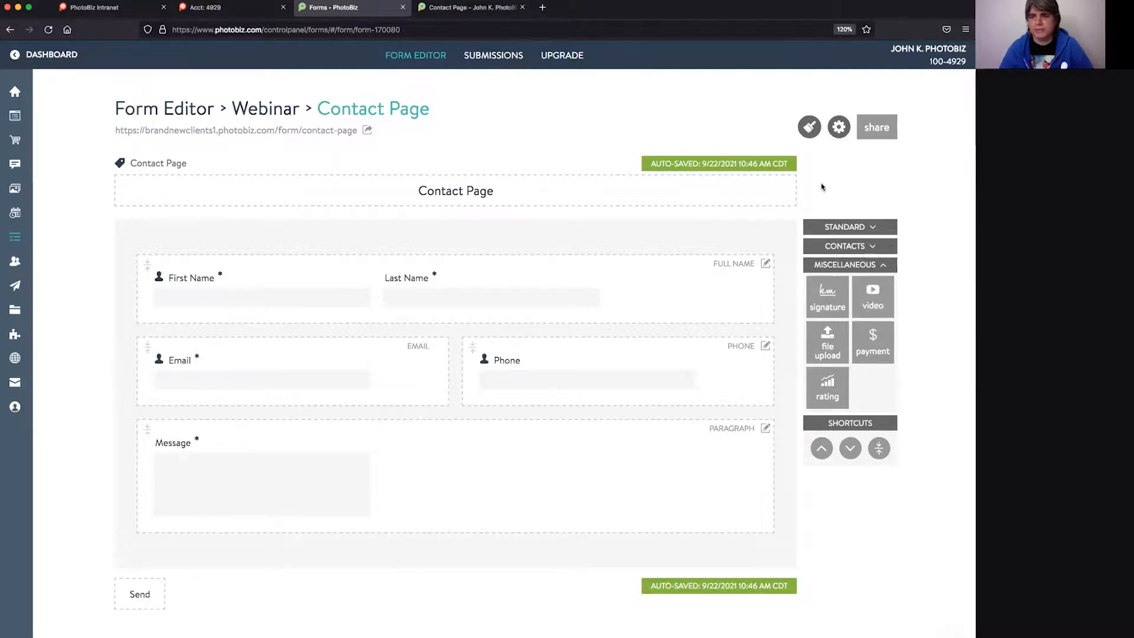
click(808, 128)
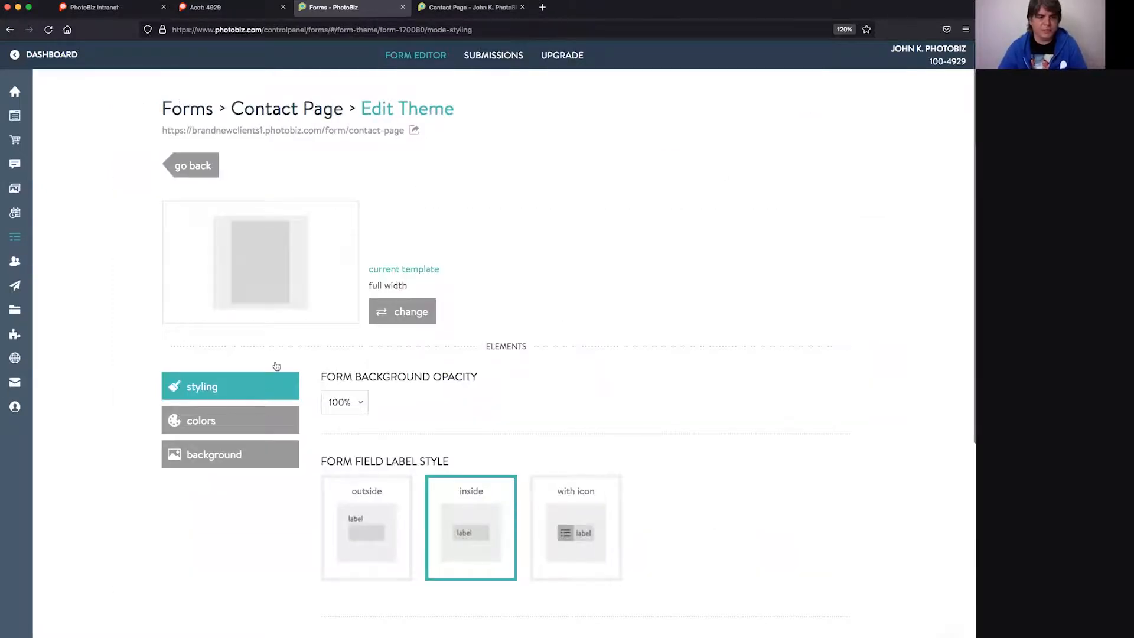
- Review the Edit Theme page, including the form layout choices and field styling options
click(188, 167)
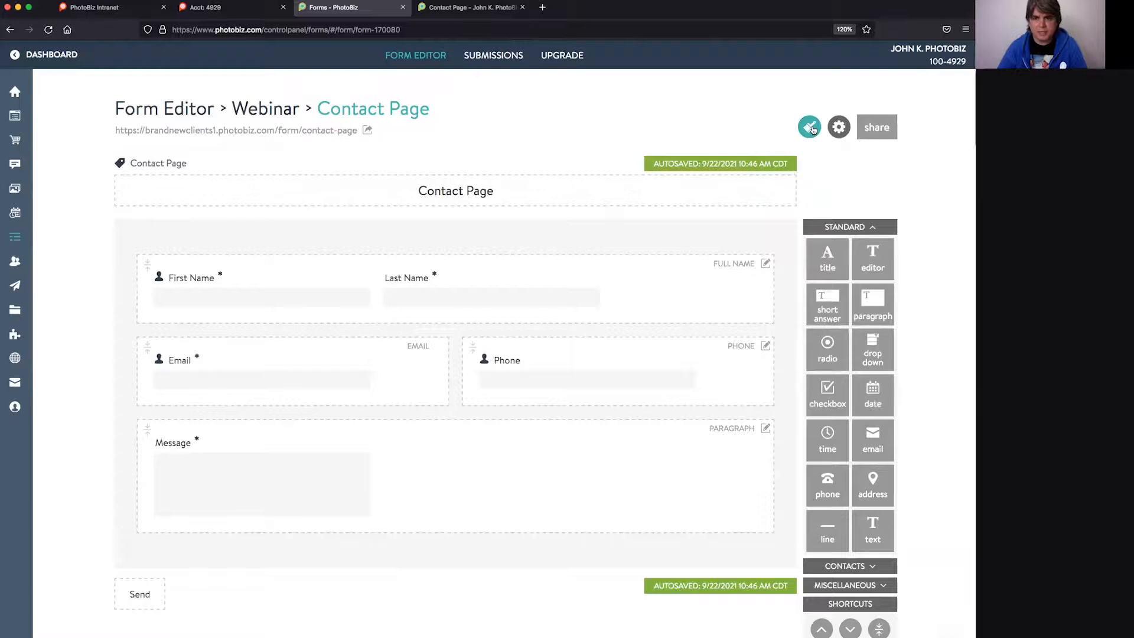
click(810, 127)
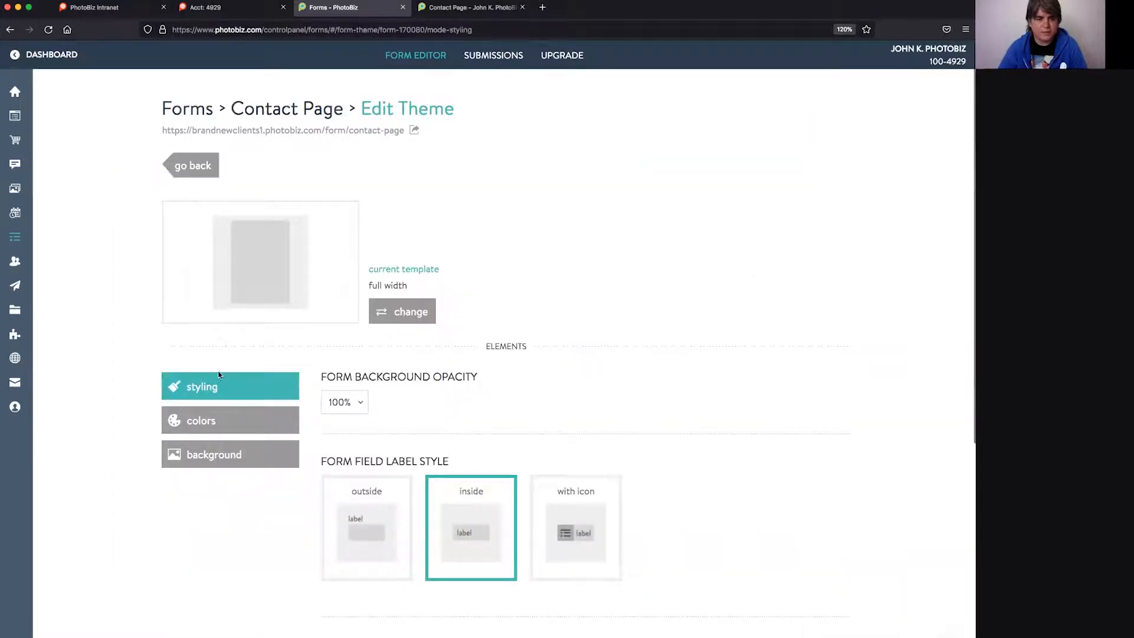
click(391, 319)
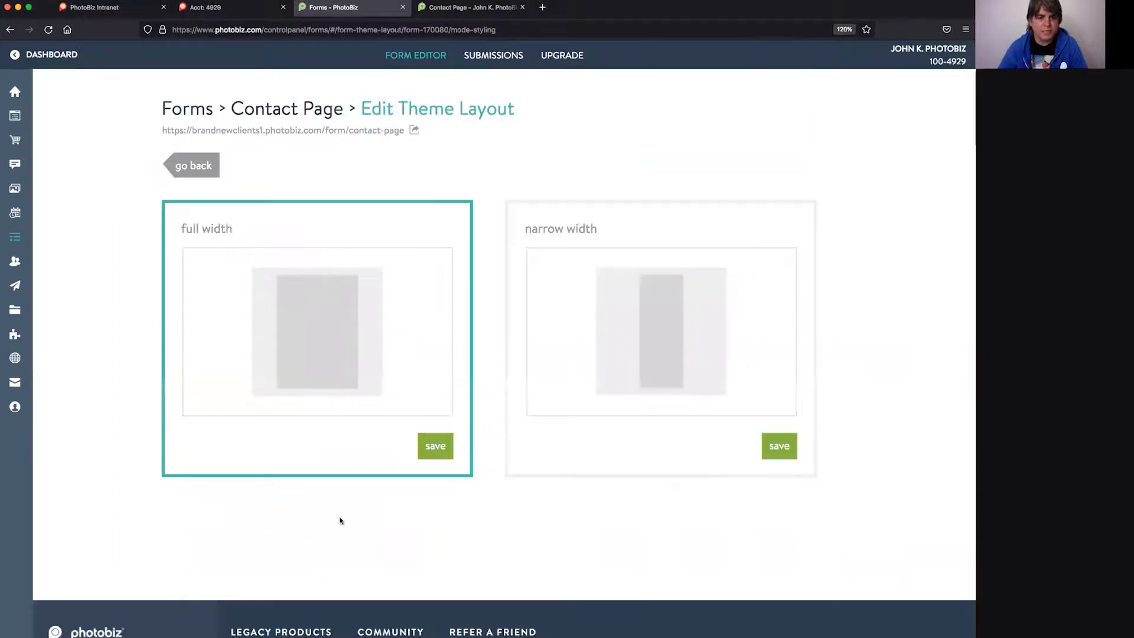
click(192, 167)
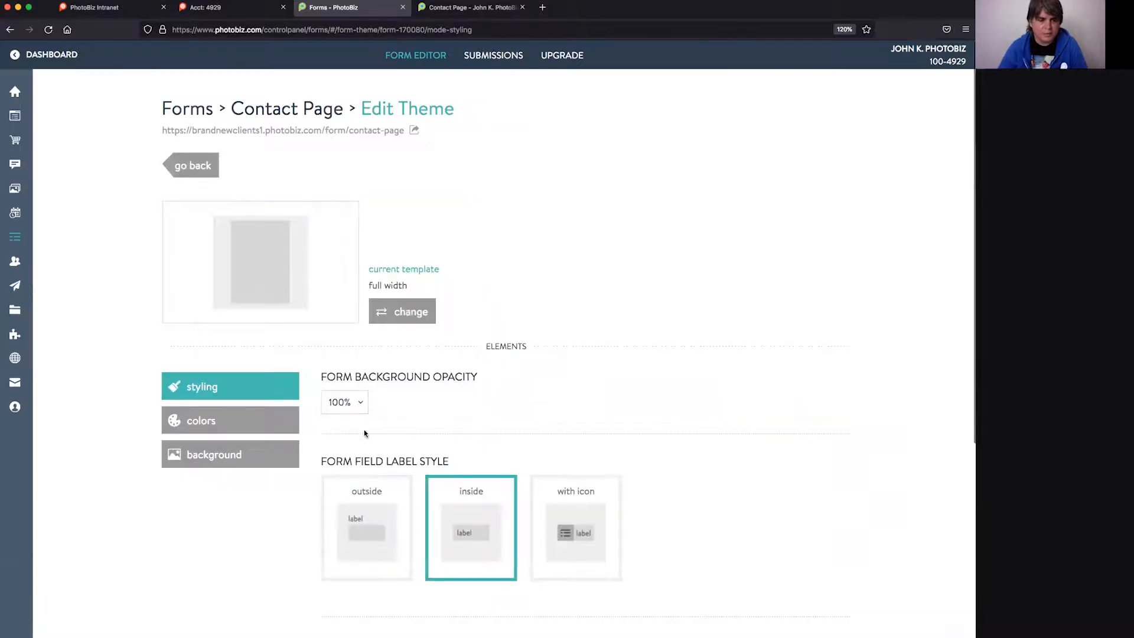
scroll(364, 430, down, 3)
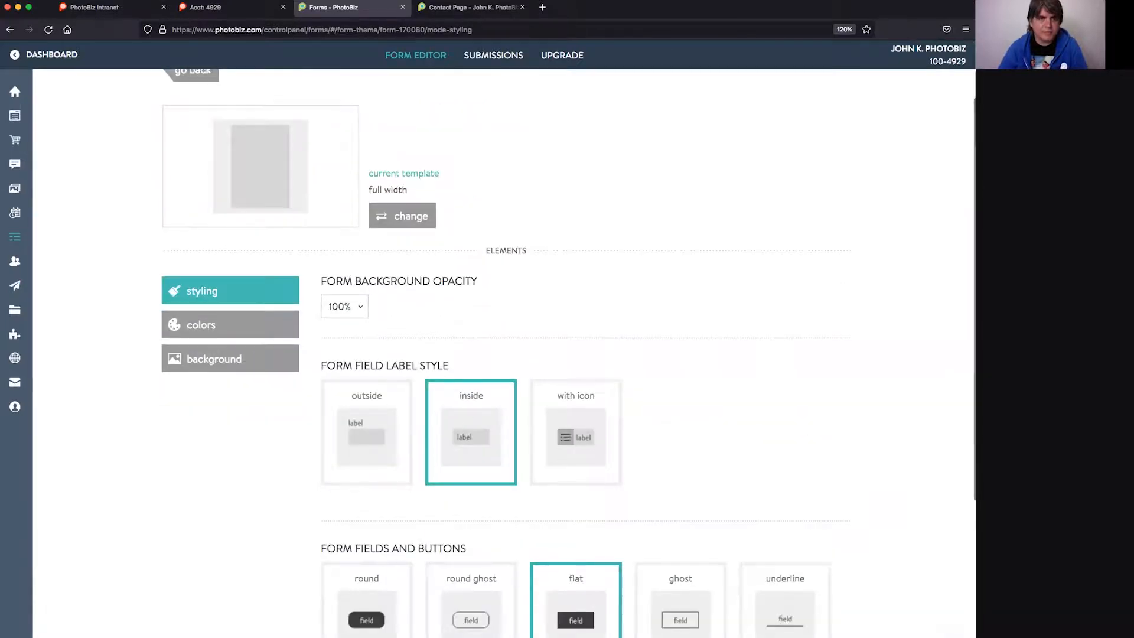
- Clear the test first name from the live Contact Page form
click(463, 8)
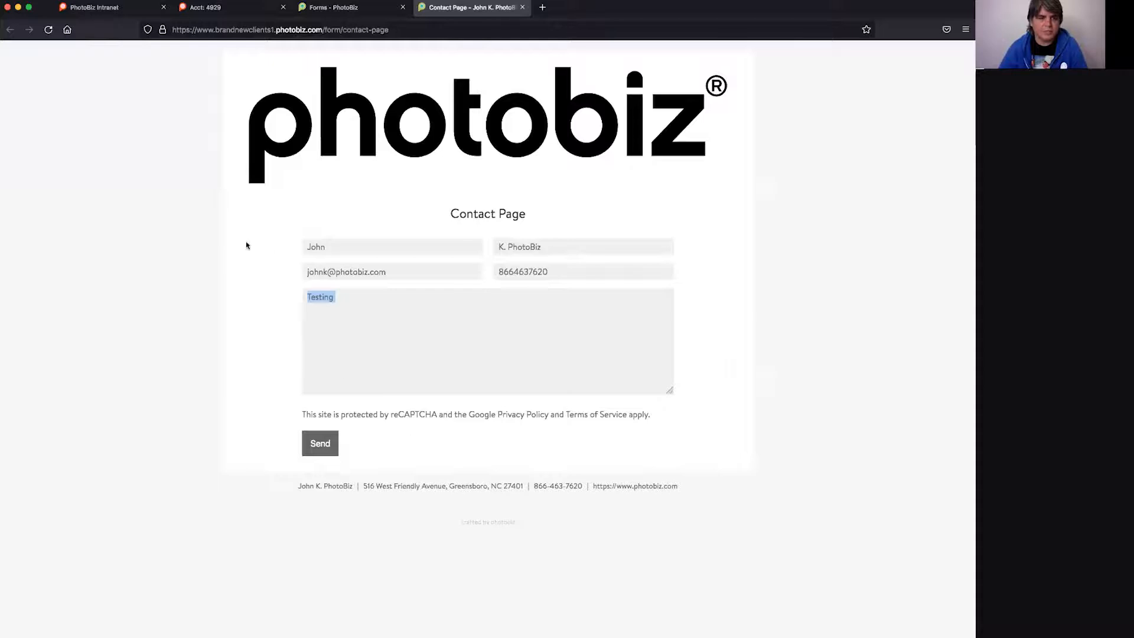
click(354, 247)
double_click(353, 246)
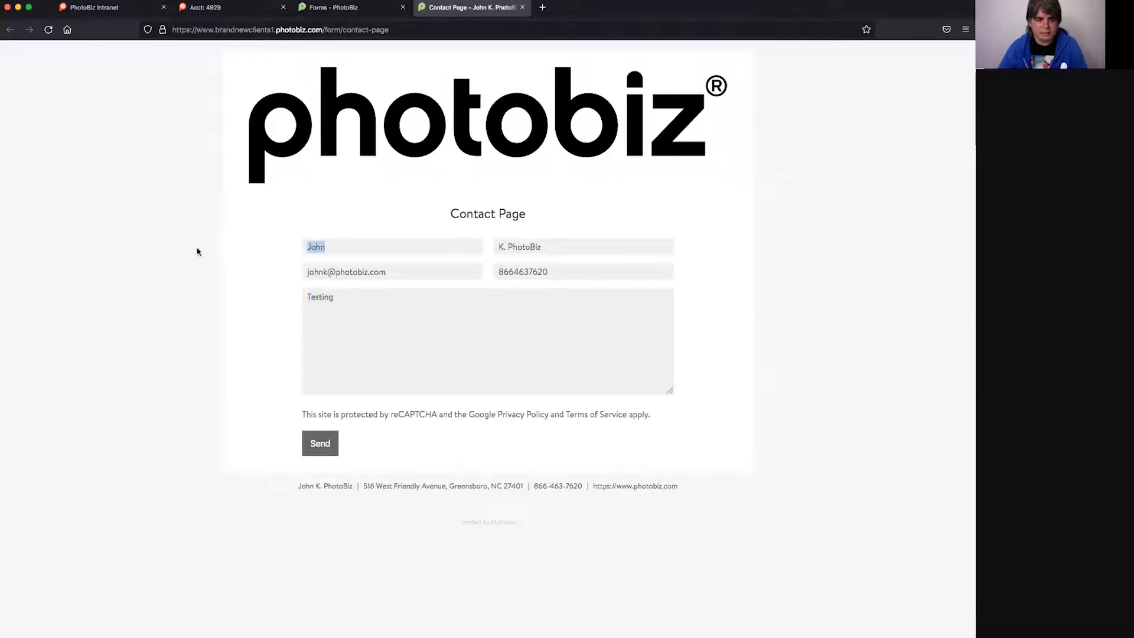
key(BackSpace)
key(Tab)
key(ctrl+shift+Tab)
- Set the form field label style to outside, save, and reload the live form to confirm
click(391, 440)
click(455, 3)
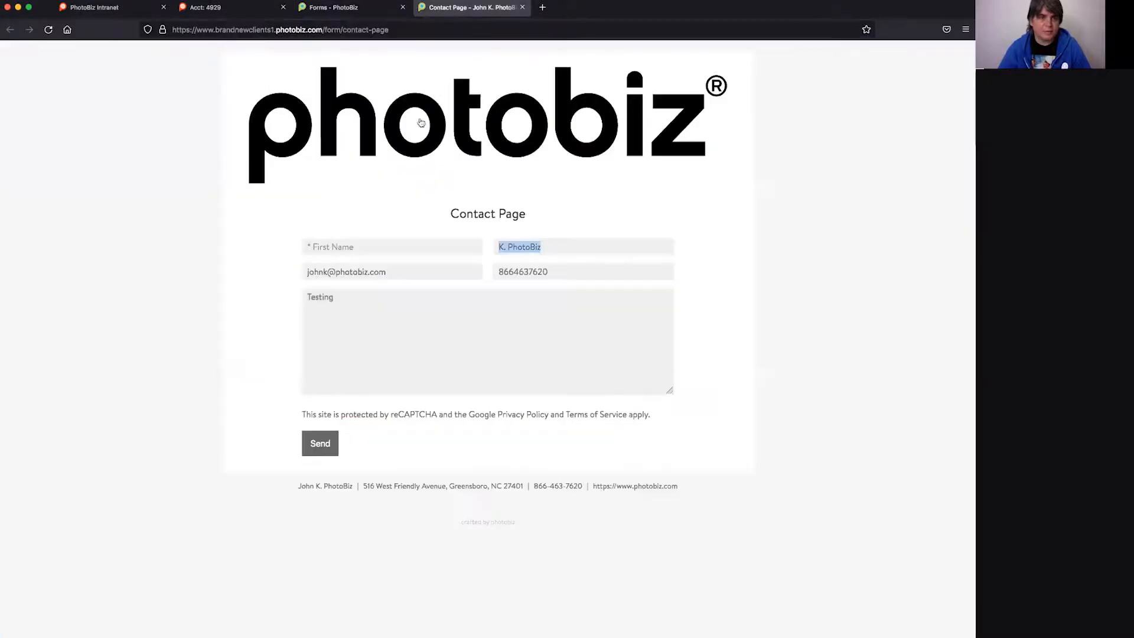
click(325, 7)
scroll(366, 434, up, 2)
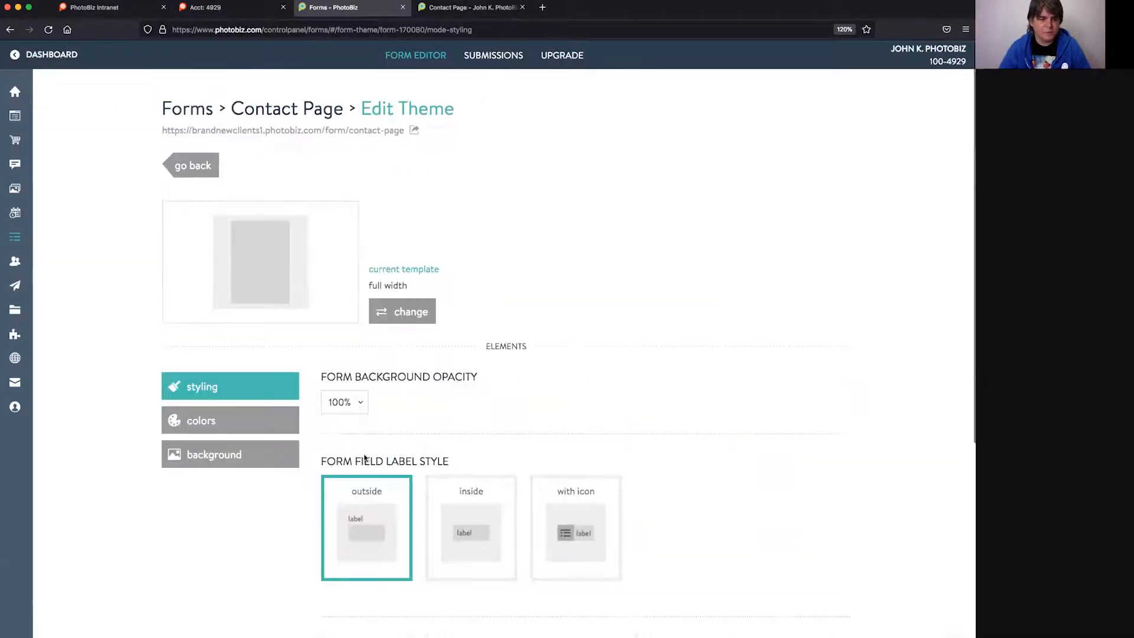
scroll(366, 462, down, 8)
click(364, 512)
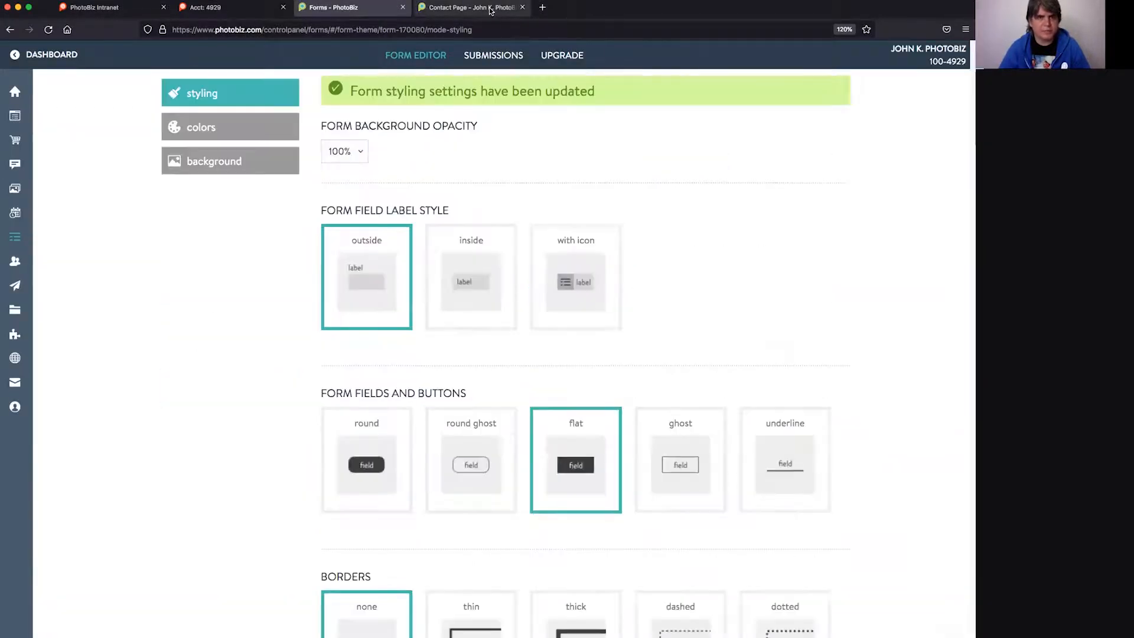
click(472, 7)
click(48, 29)
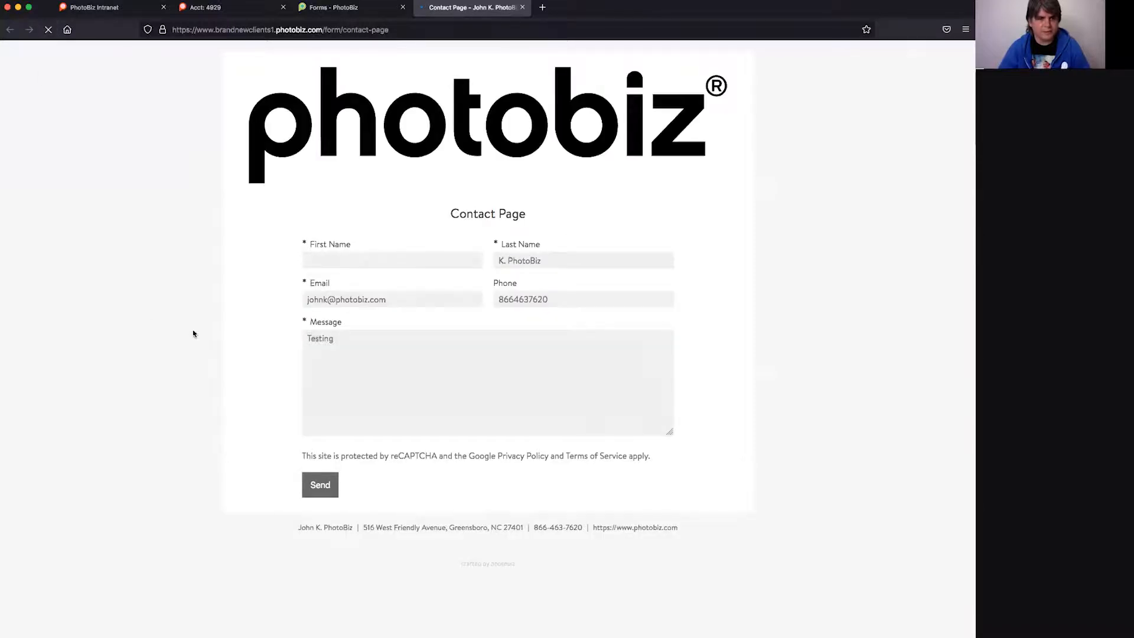
- Switch the Contact Page form's field labels to the 'with icon' style and save it
click(343, 12)
click(579, 284)
scroll(354, 582, up, 5)
scroll(353, 581, down, 8)
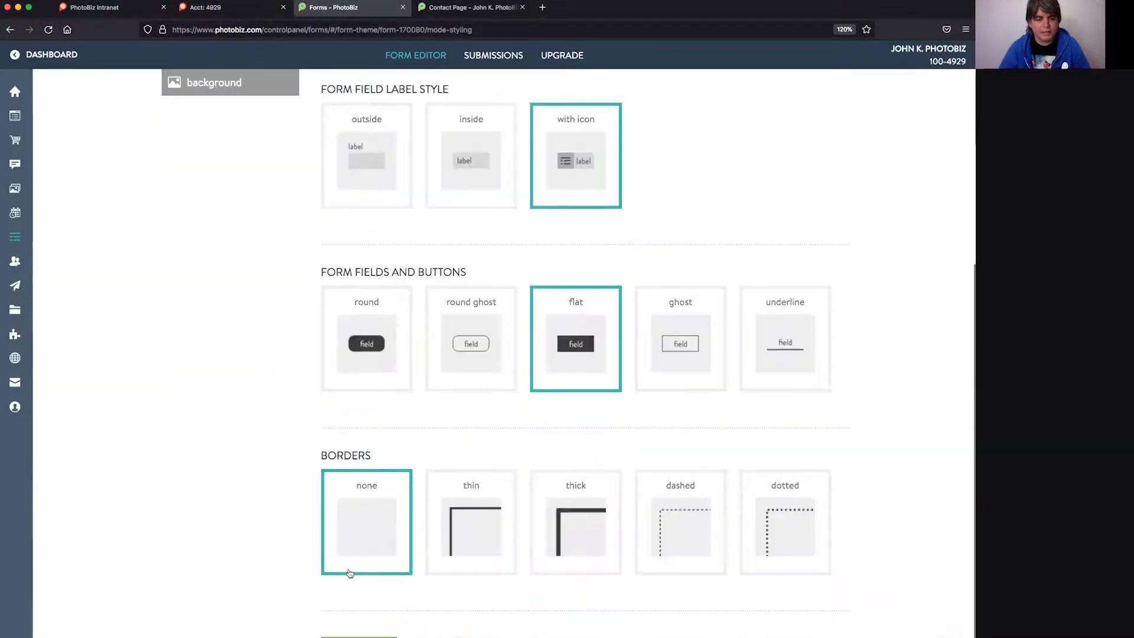
click(362, 517)
- Reload the live Contact Page form and clear the test email, phone and last name
click(465, 7)
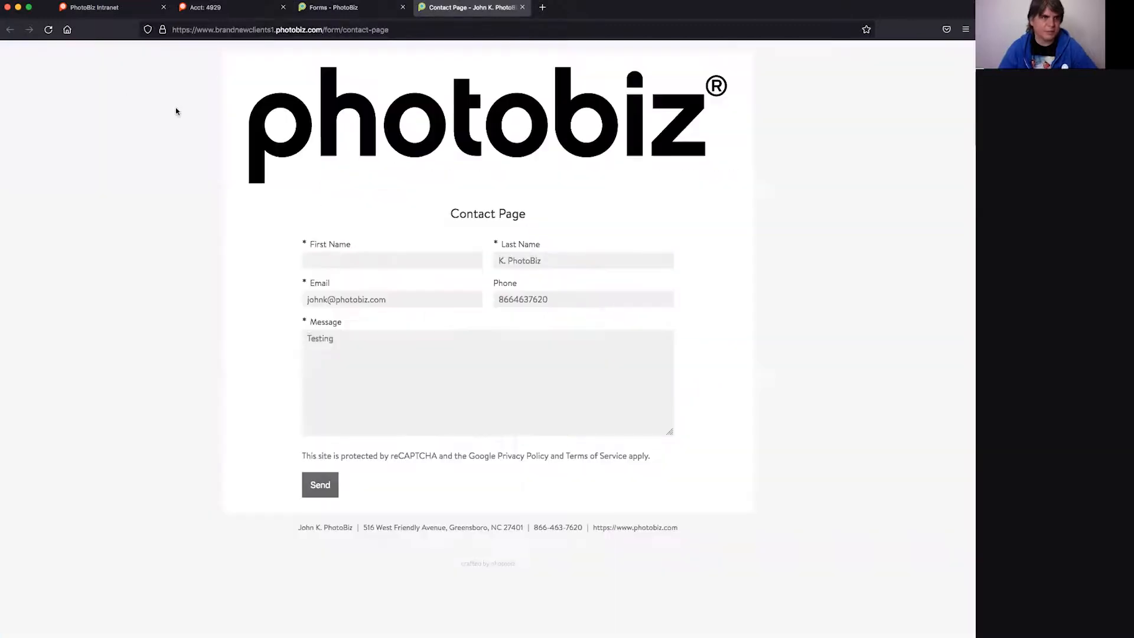
click(48, 30)
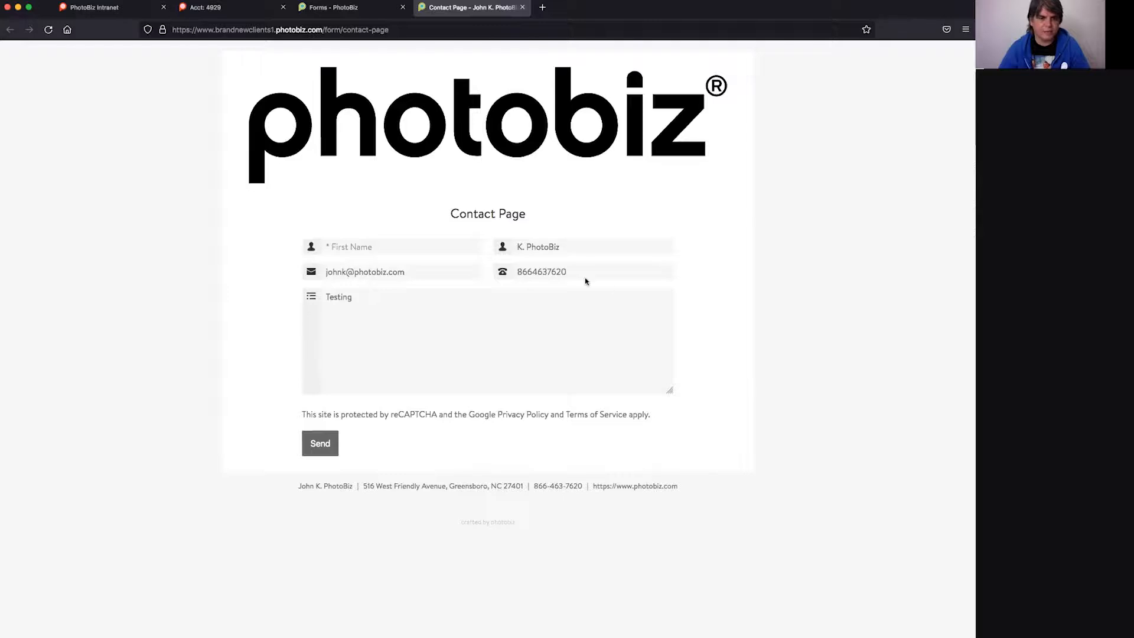
click(410, 270)
triple_click(435, 270)
key(BackSpace)
key(Tab)
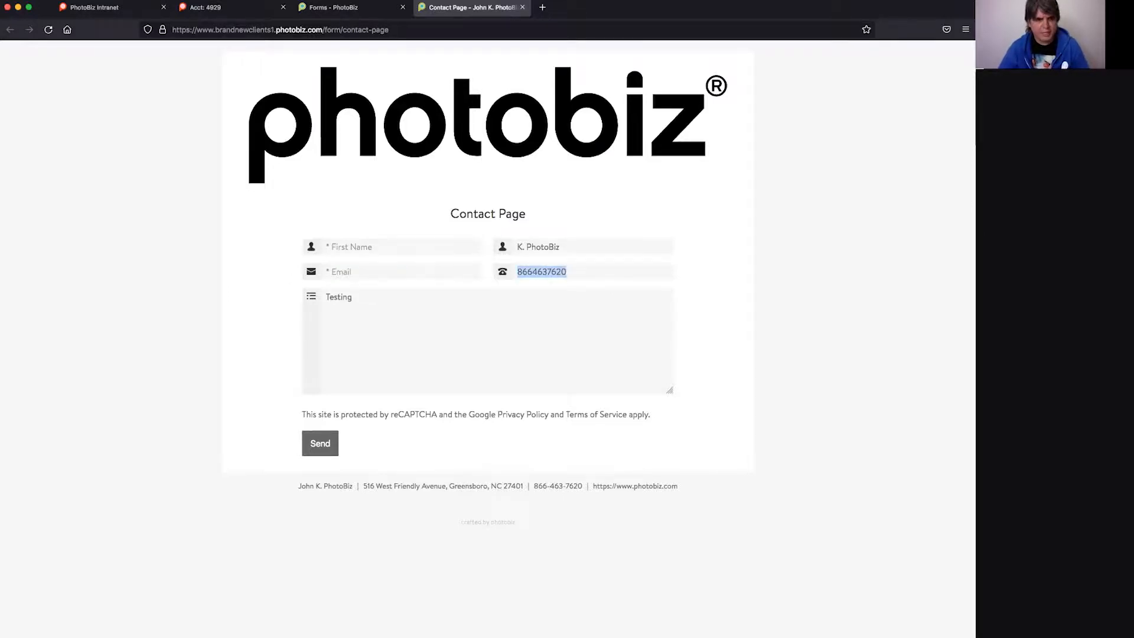
key(BackSpace)
key(shift+Tab)
key(shift+Tab)
key(BackSpace)
- Clear the test message text, check the Phone and First Name fields, then return to styling settings
key(Tab)
key(Tab)
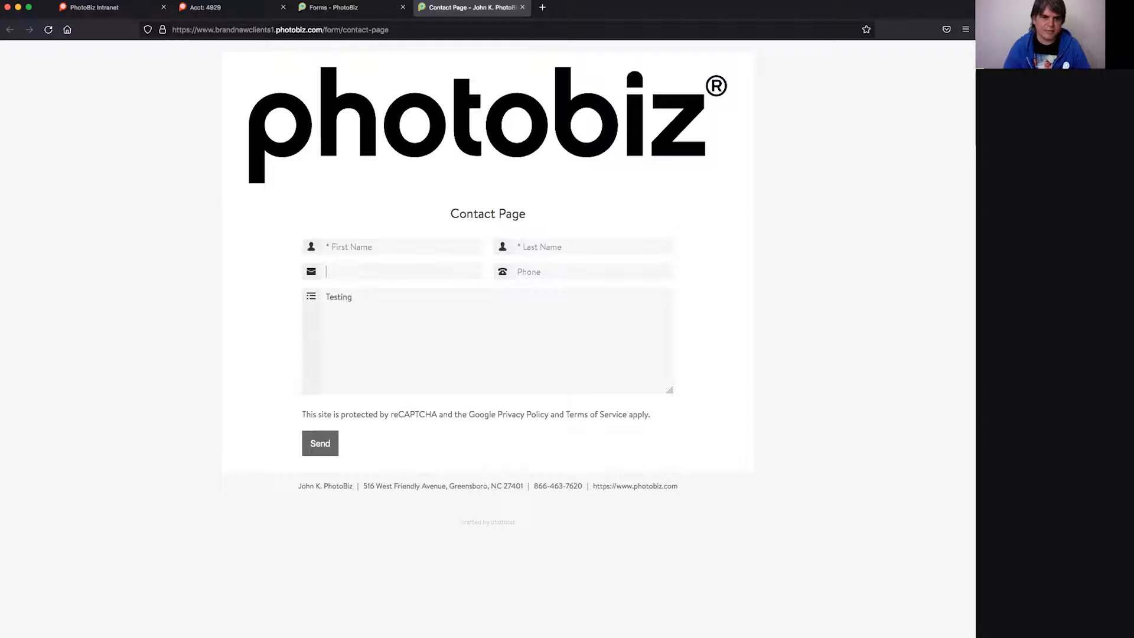
key(Tab)
key(shift+Tab)
key(Tab)
key(Delete)
key(Delete)
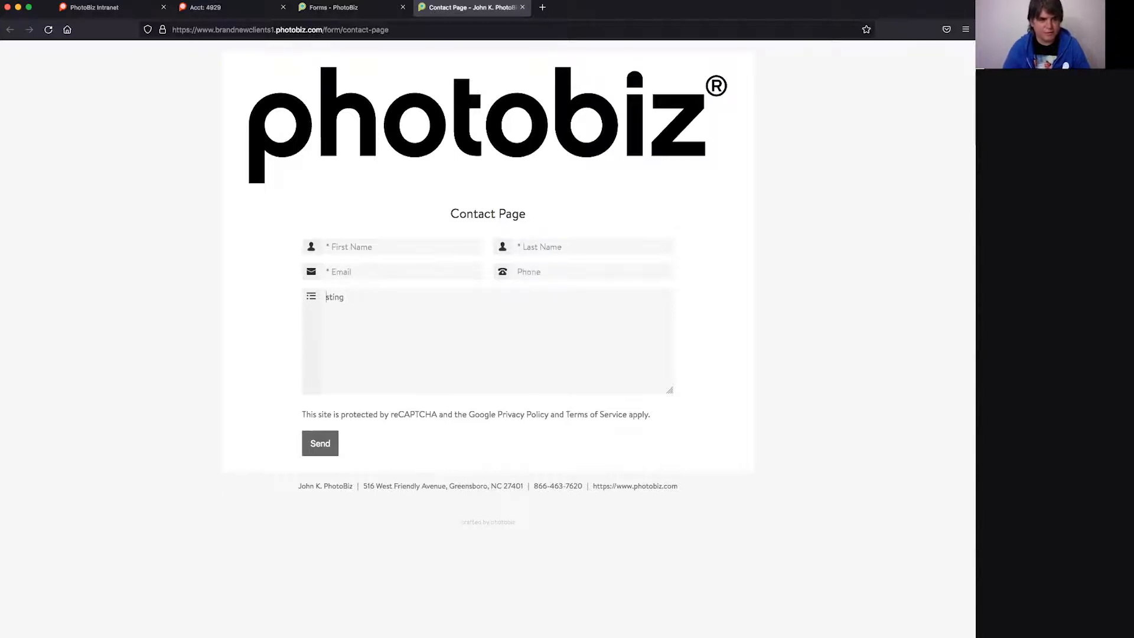
key(super+a)
key(BackSpace)
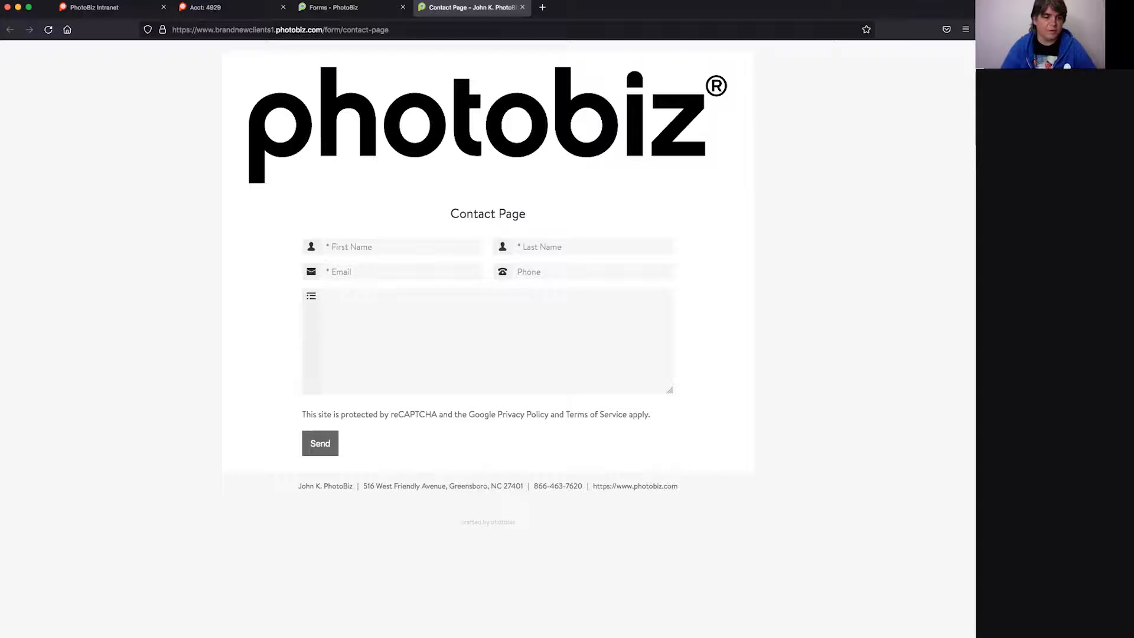
click(535, 271)
click(405, 249)
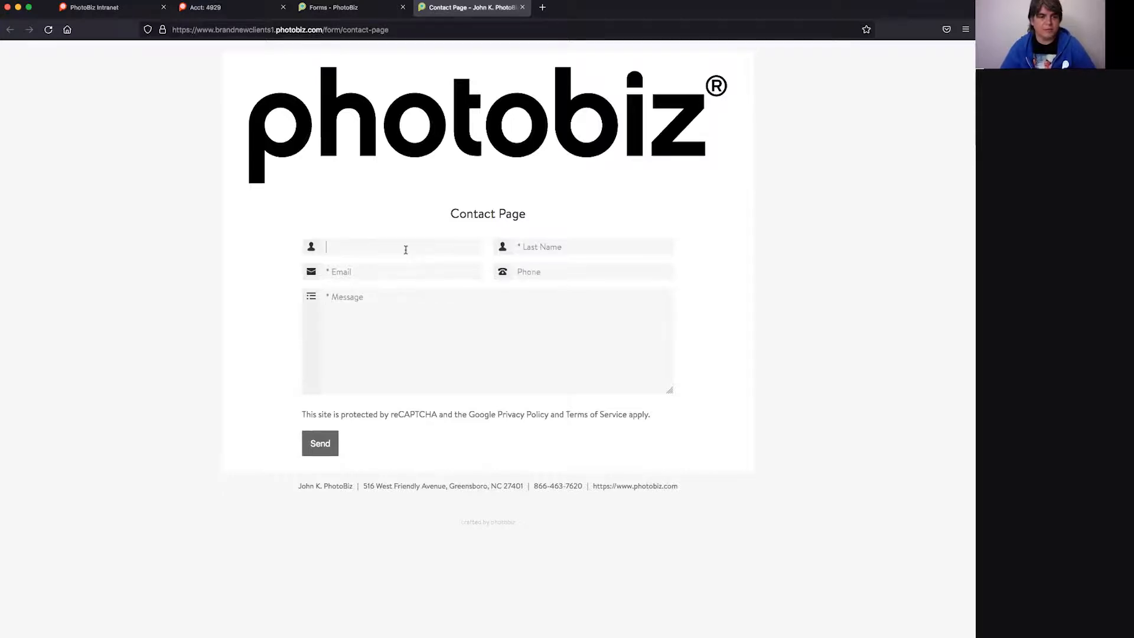
click(322, 6)
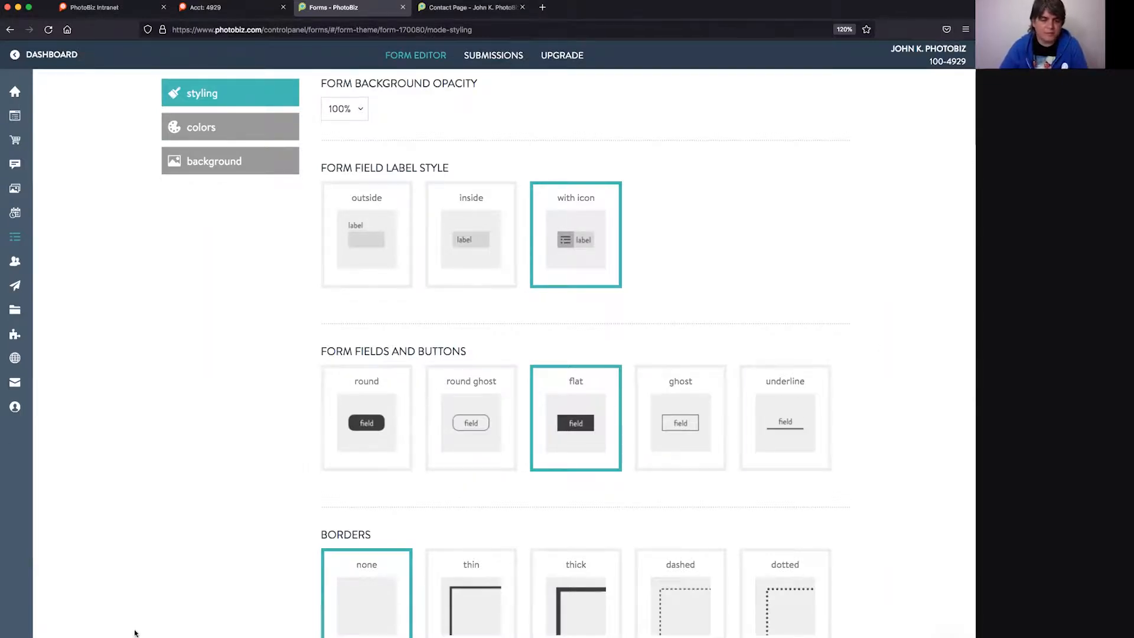
- Review the form's background, page, title, text, field, button and border hex colours, then its background options
scroll(301, 476, down, 4)
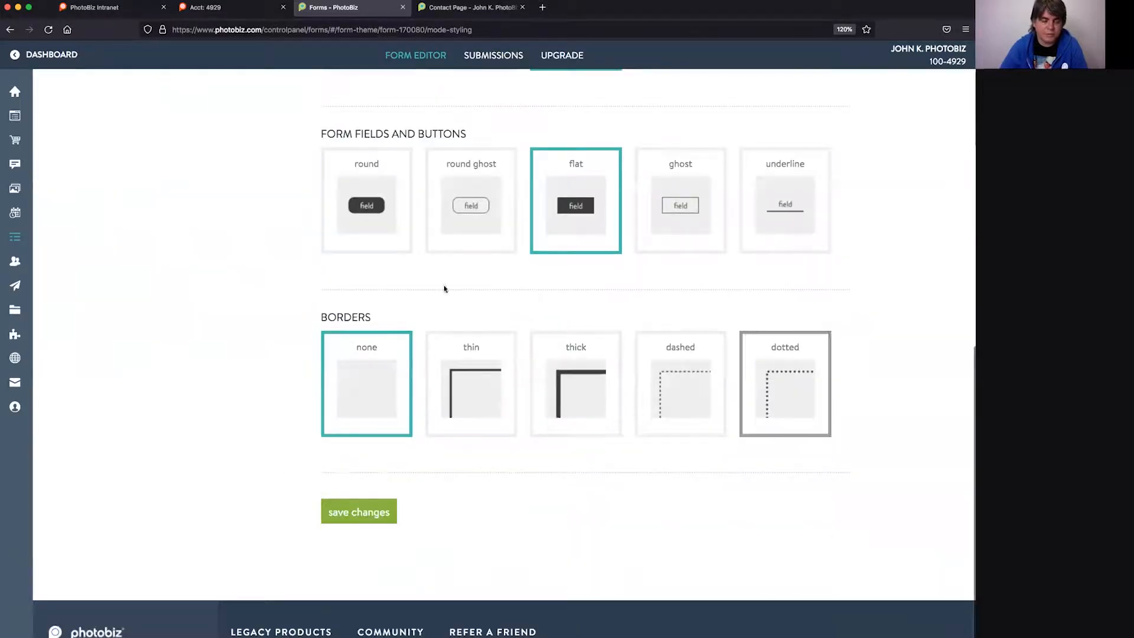
scroll(230, 369, up, 5)
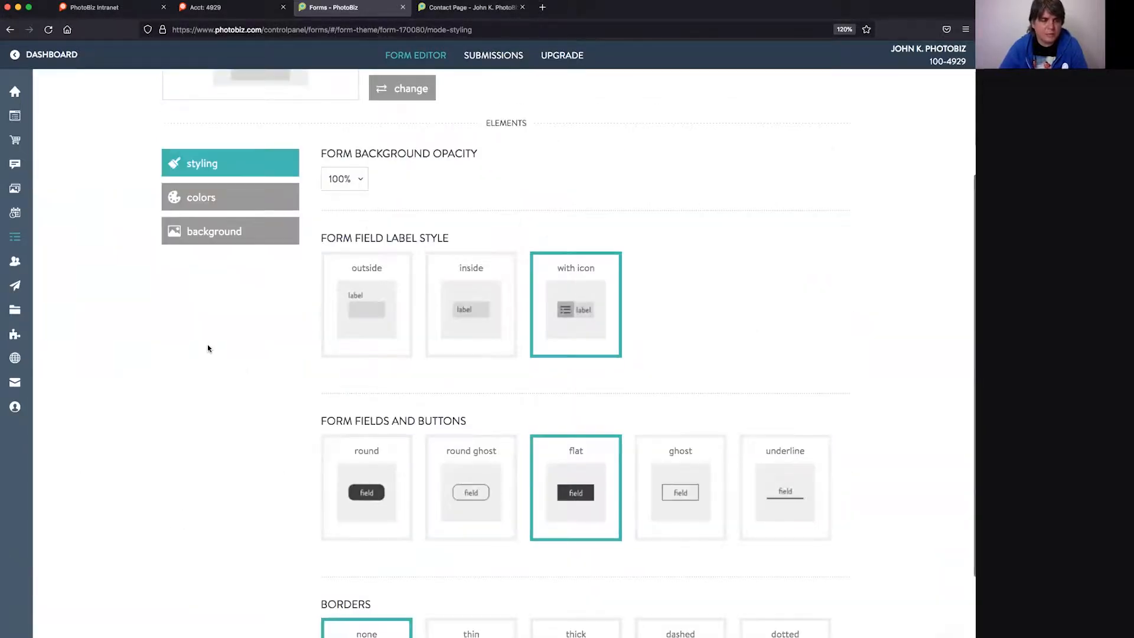
scroll(208, 349, up, 1)
click(223, 260)
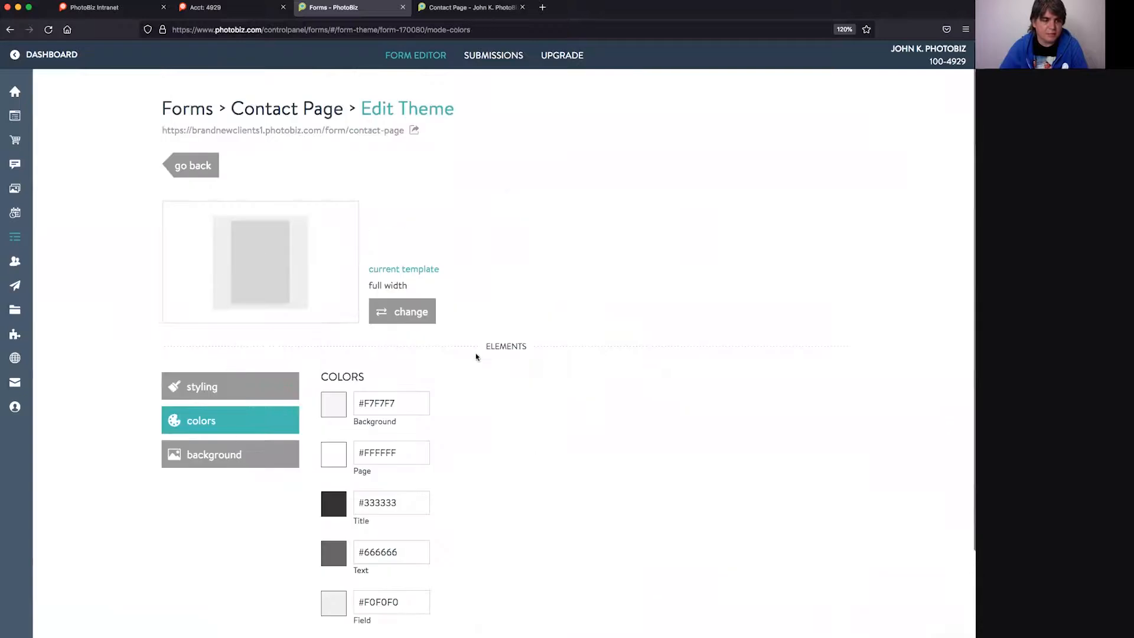
scroll(333, 378, down, 1)
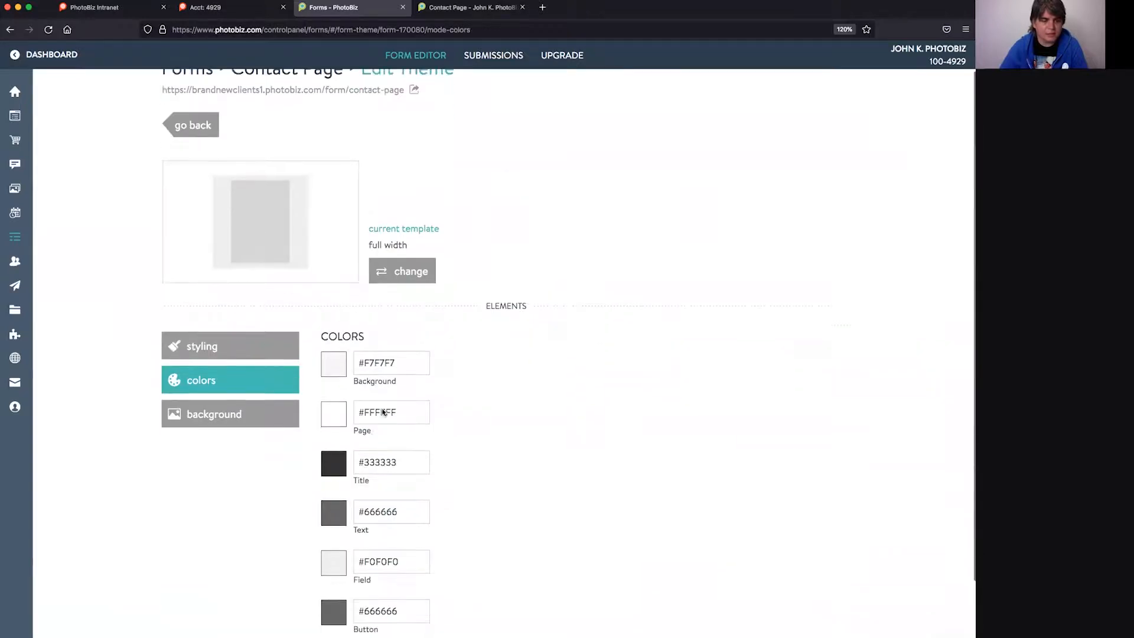
scroll(282, 458, down, 1)
scroll(287, 443, down, 3)
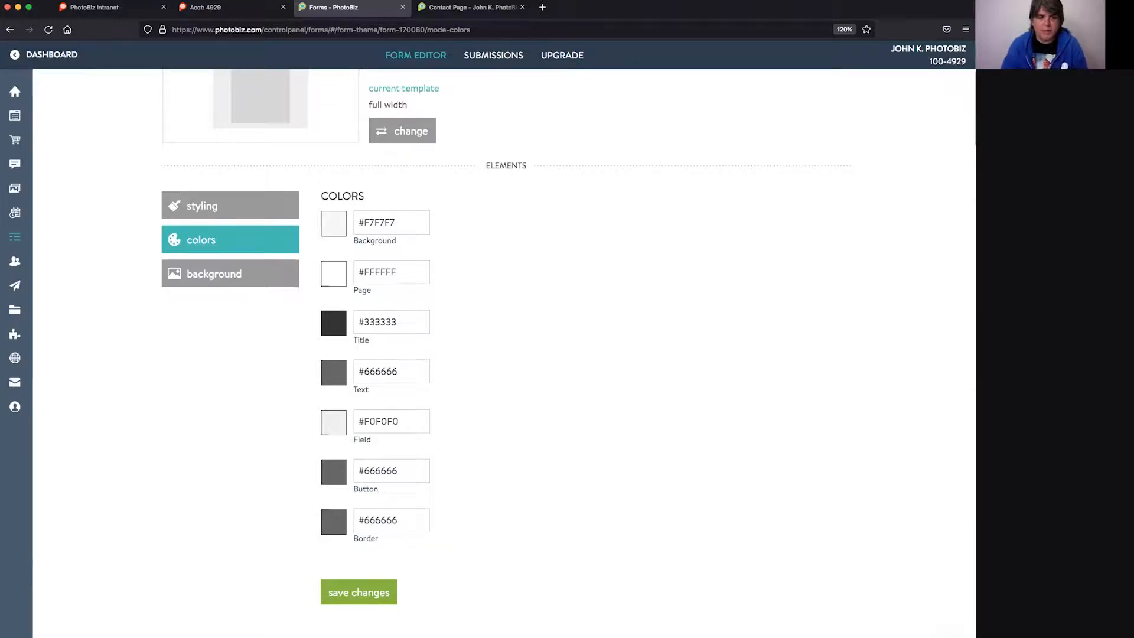
click(213, 275)
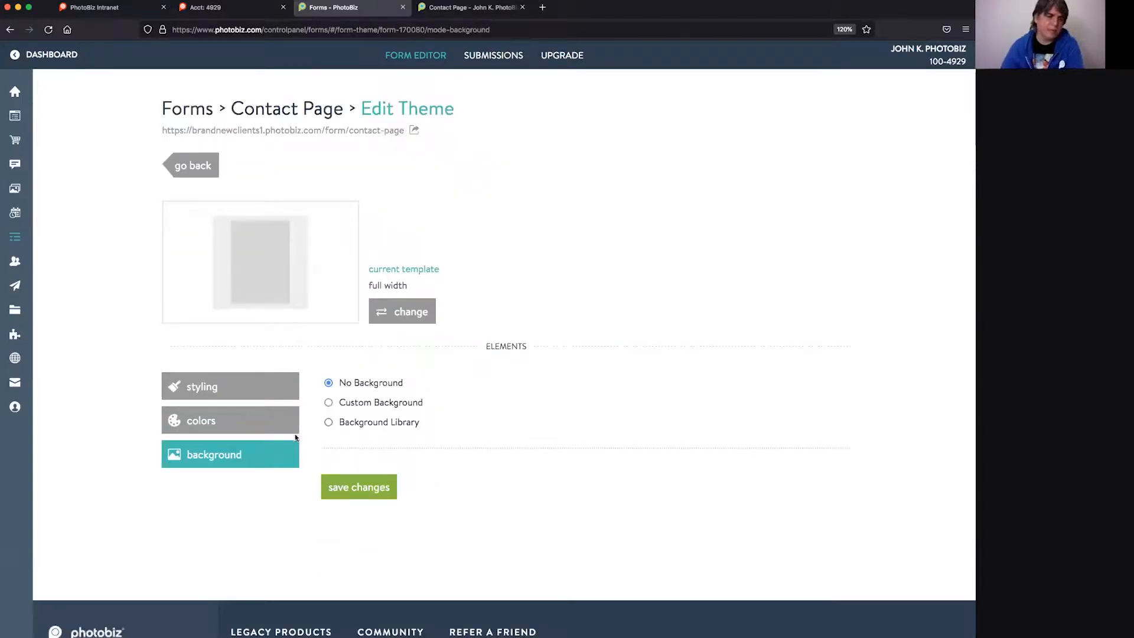
- Browse Custom Background and the Pattern, Minimal, Transparent and Dark library backgrounds
click(329, 403)
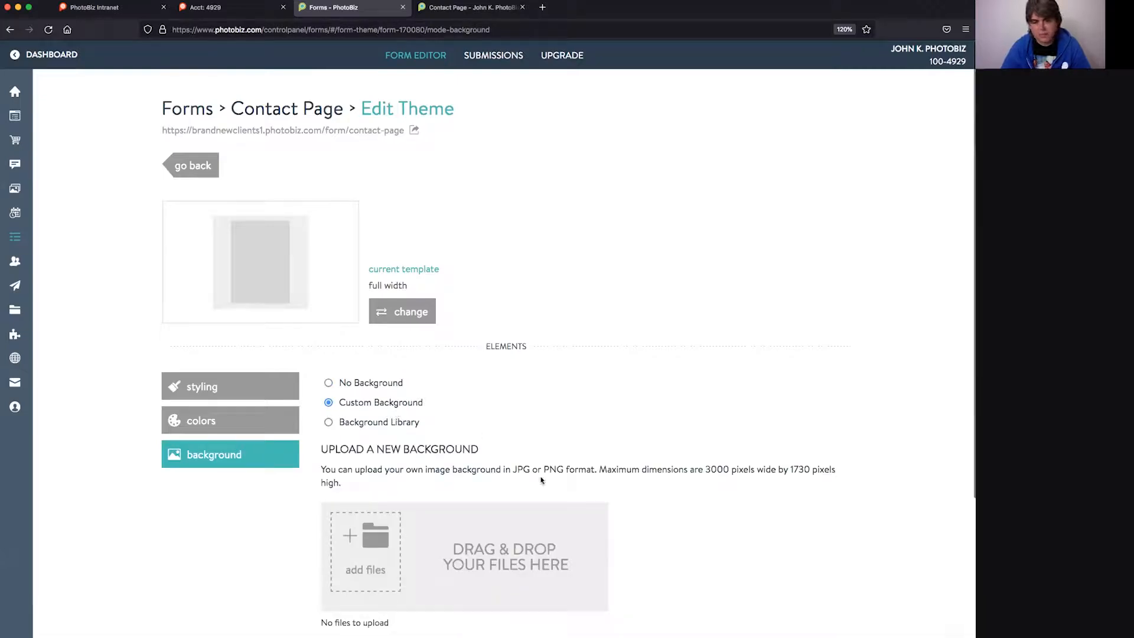
click(329, 422)
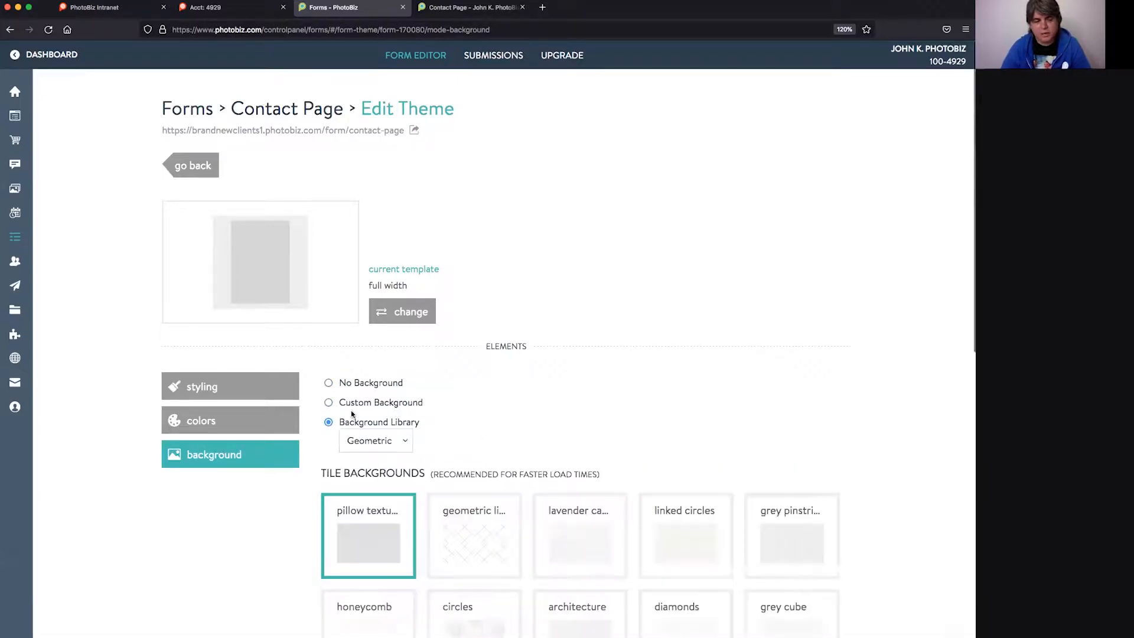
click(392, 437)
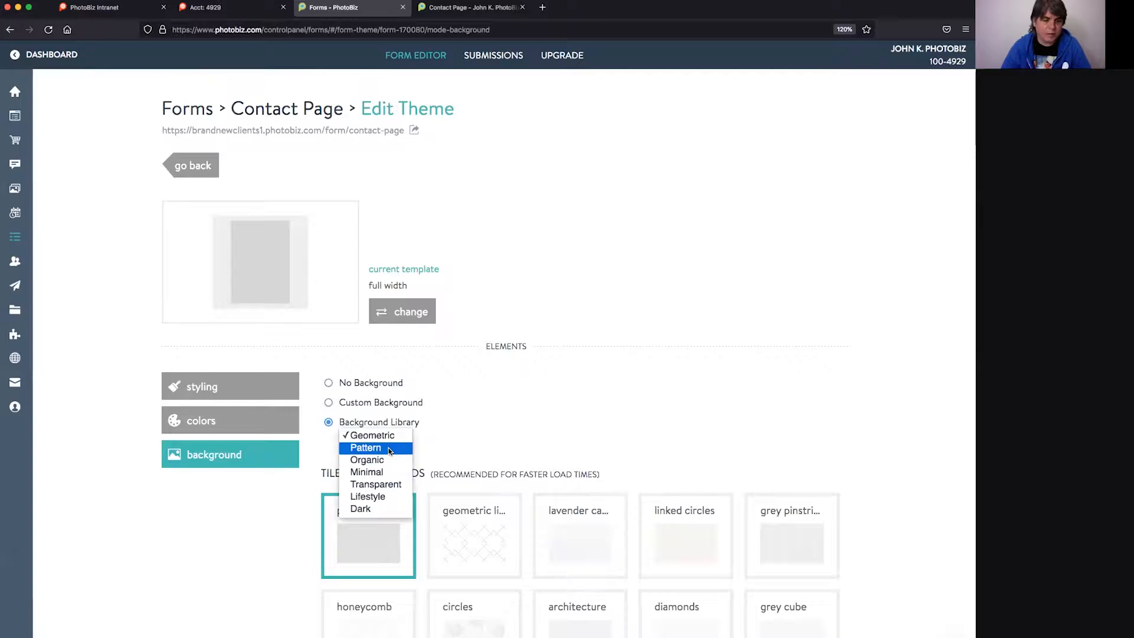
click(387, 448)
click(385, 438)
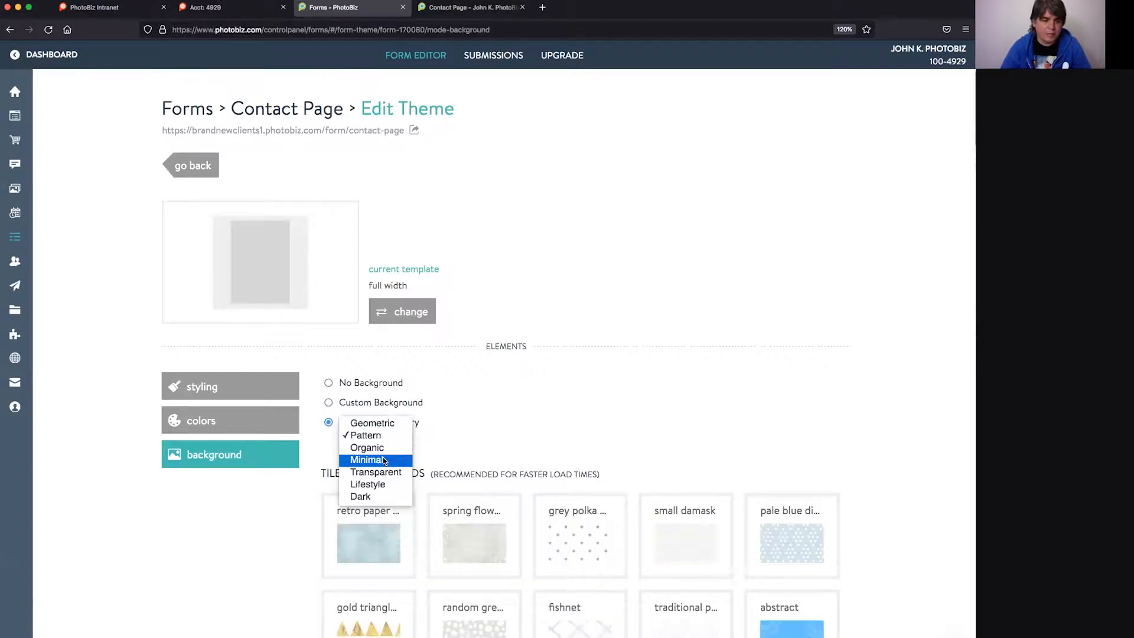
click(384, 458)
click(383, 443)
click(383, 449)
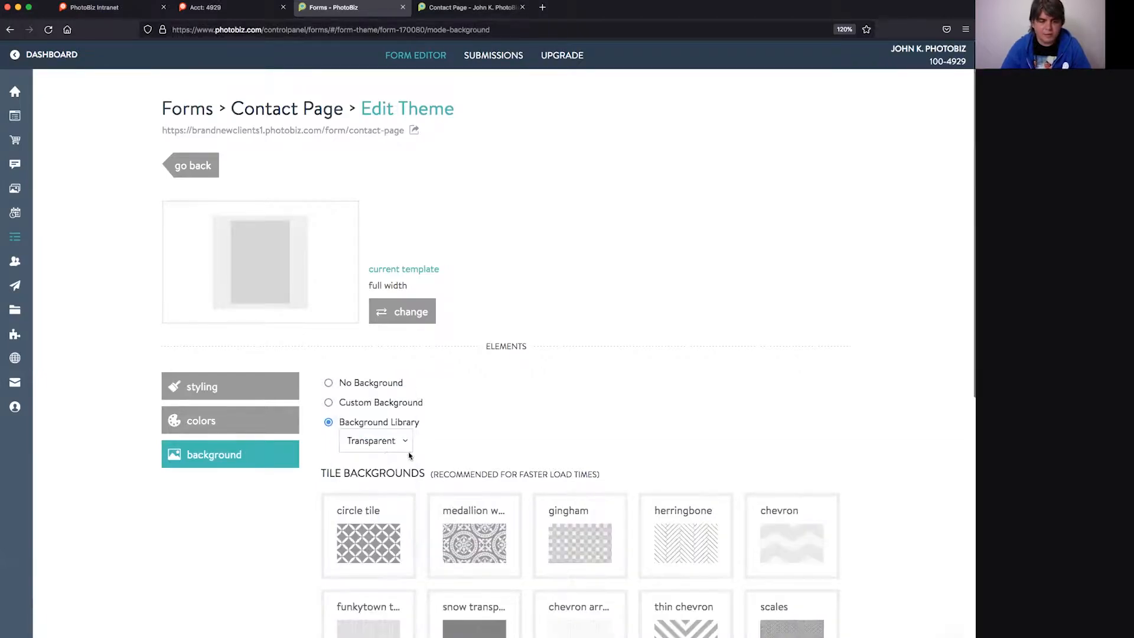
click(390, 442)
click(383, 458)
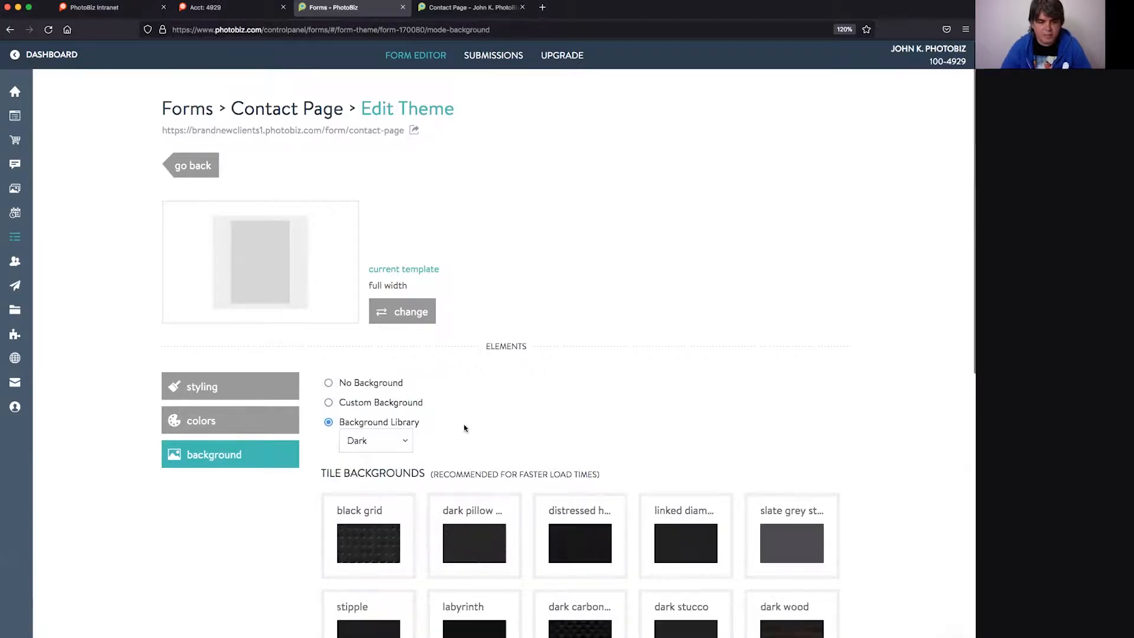
click(372, 444)
click(367, 411)
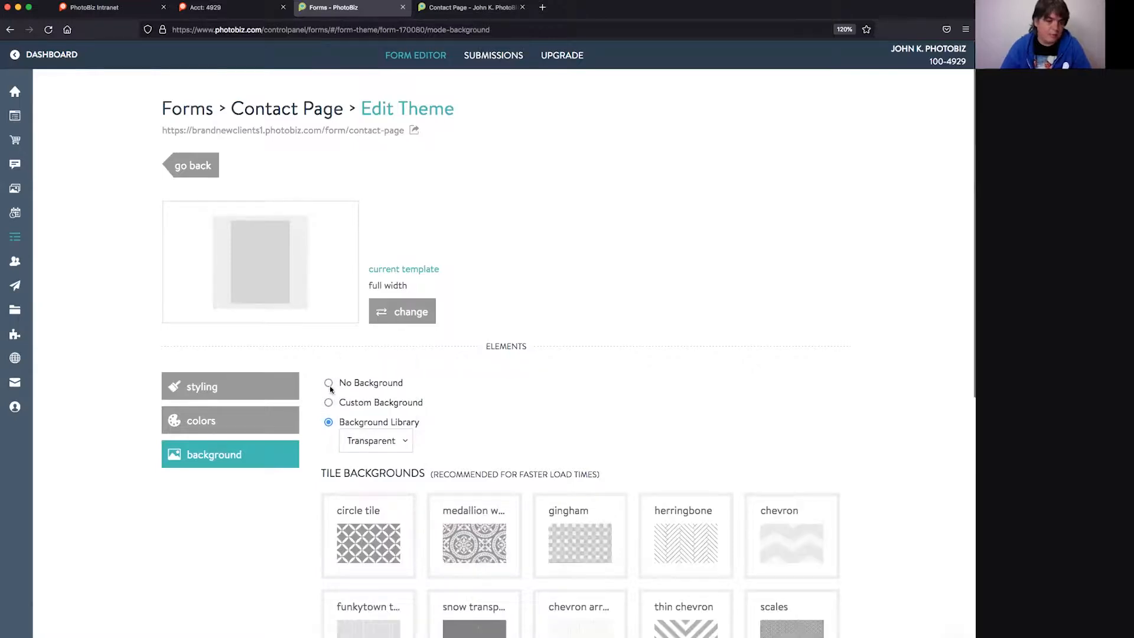
- Set the form to No Background, save it, and return to the Contact Page form builder
click(329, 382)
click(358, 485)
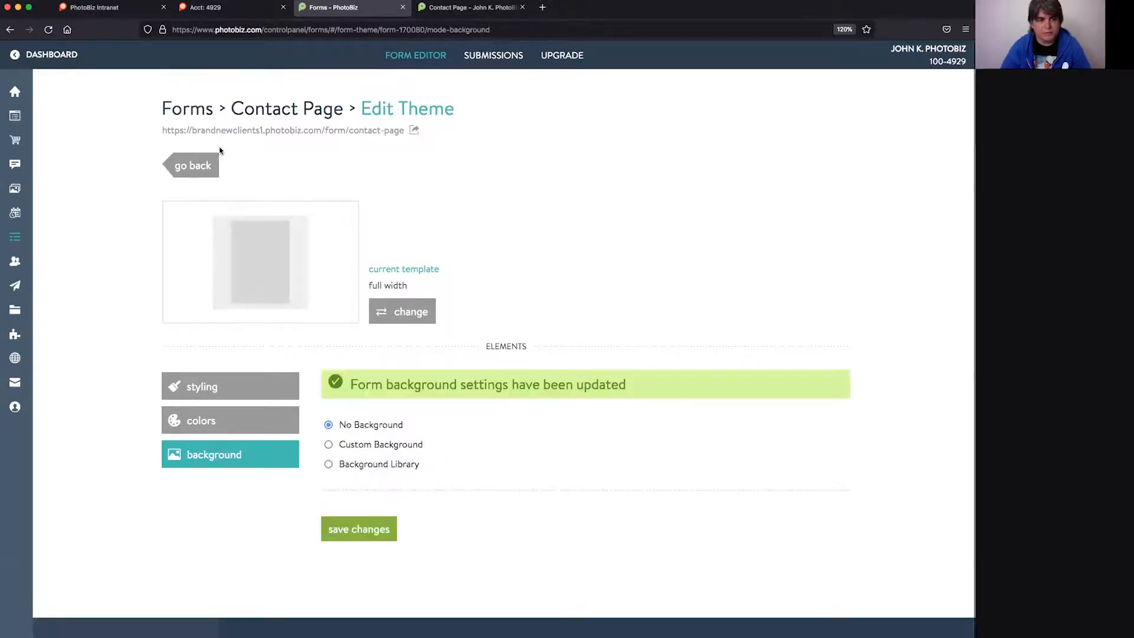
click(195, 166)
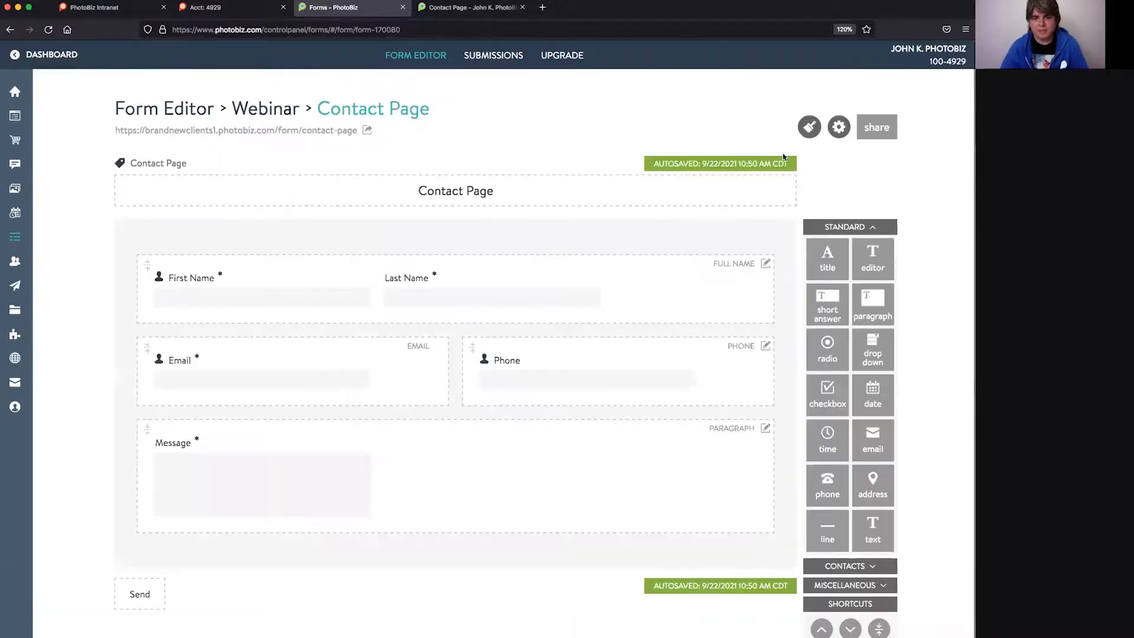
click(843, 133)
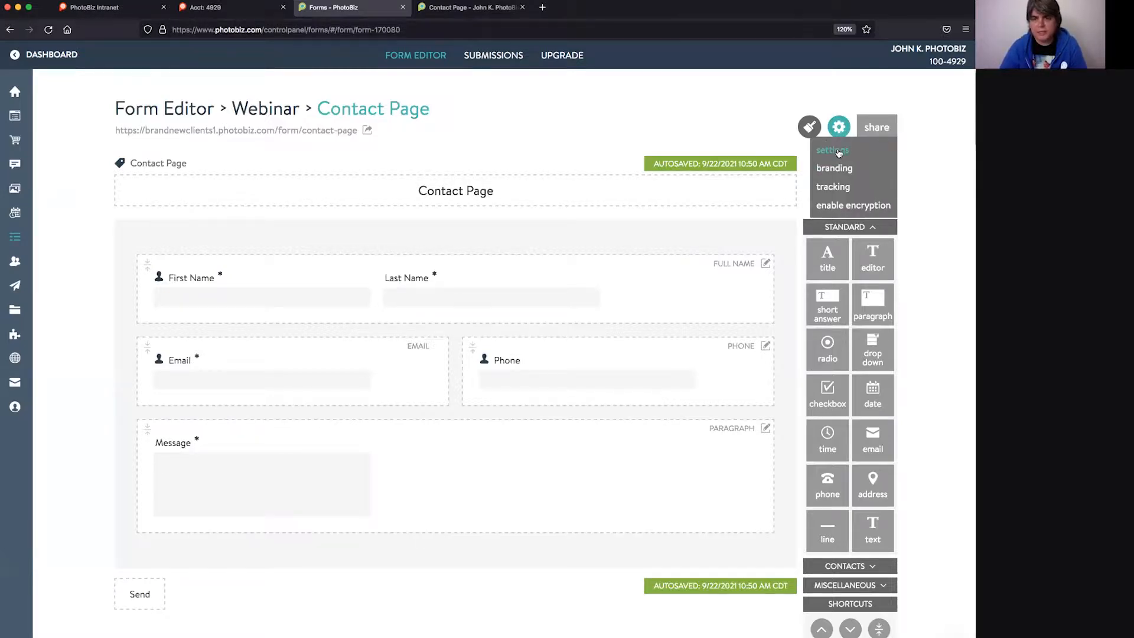
click(839, 151)
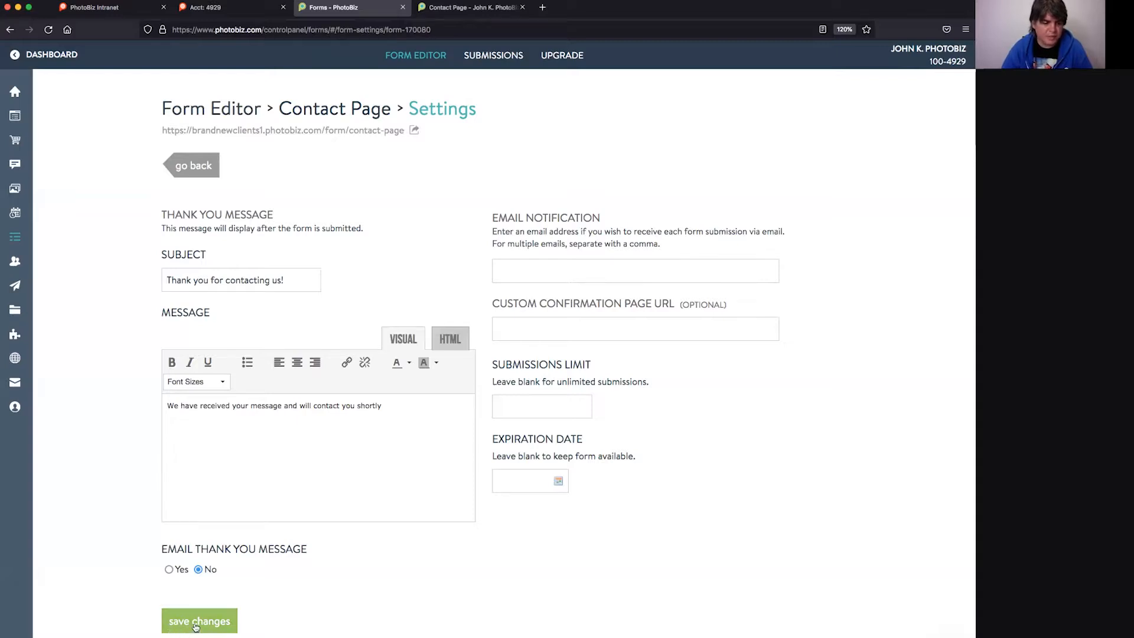
click(202, 166)
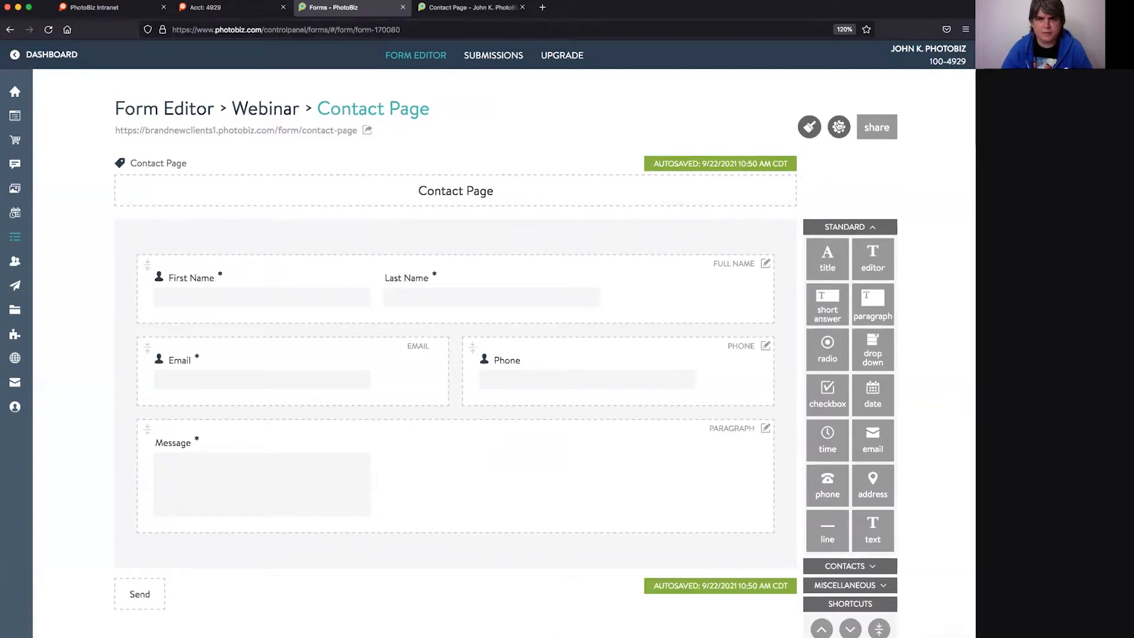
- Start a new Webinar form from the Model Release template under Contracts
click(288, 115)
click(349, 150)
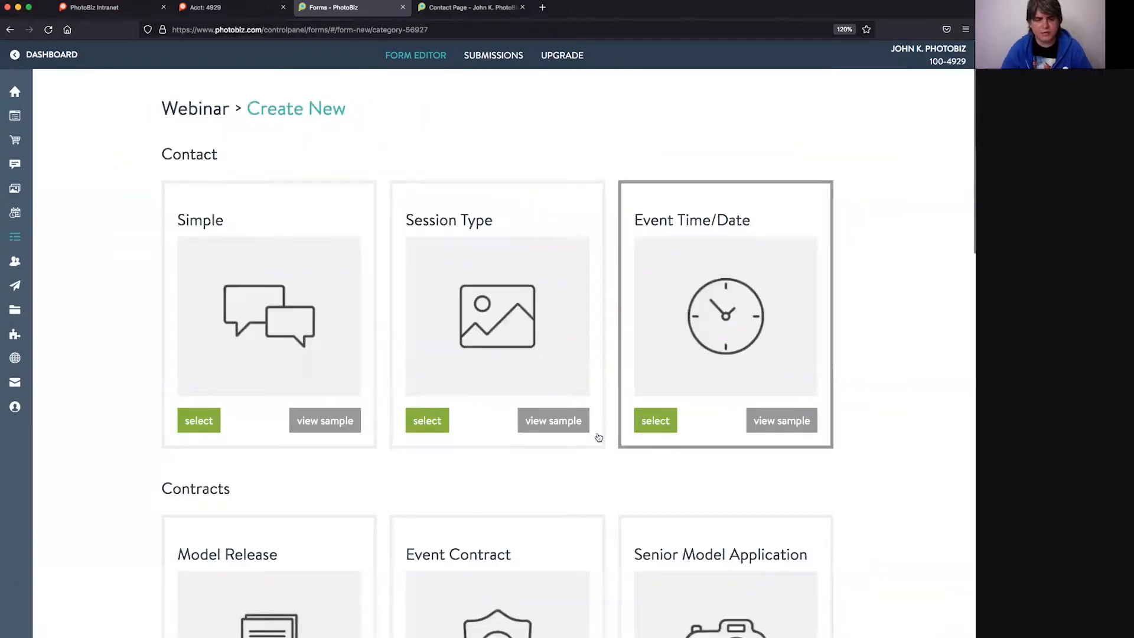
scroll(602, 435, down, 3)
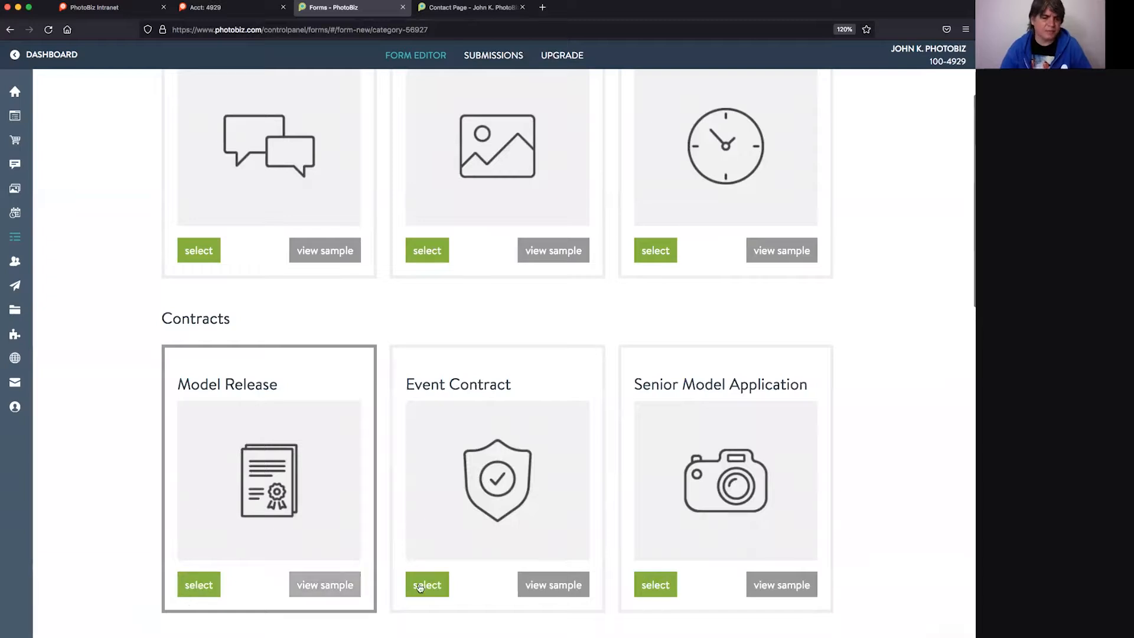
click(204, 587)
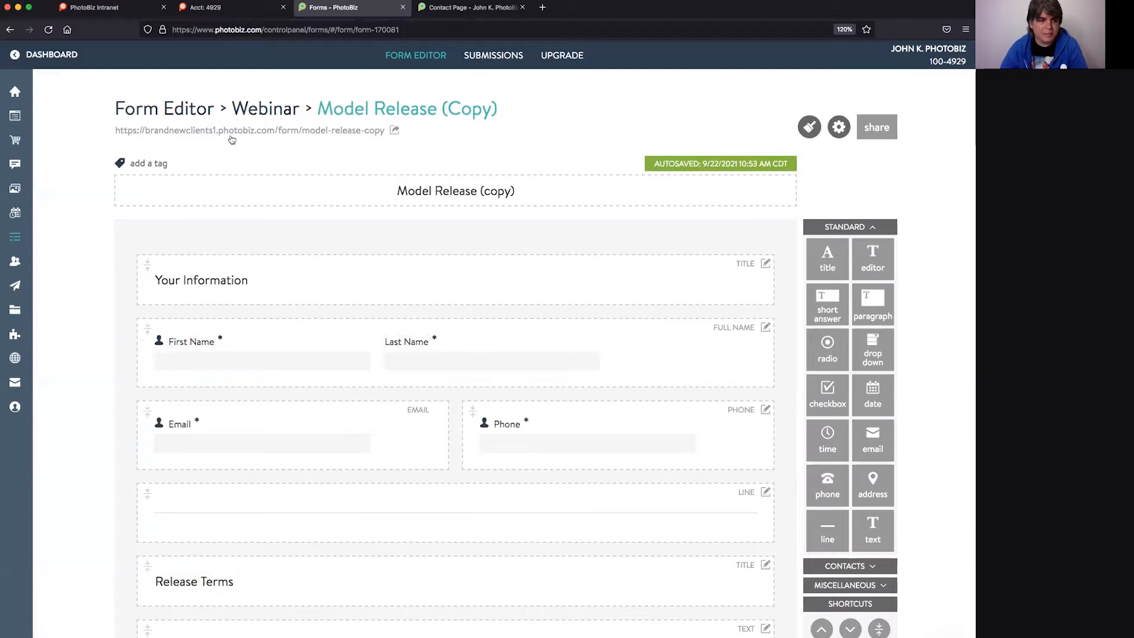
scroll(209, 409, down, 3)
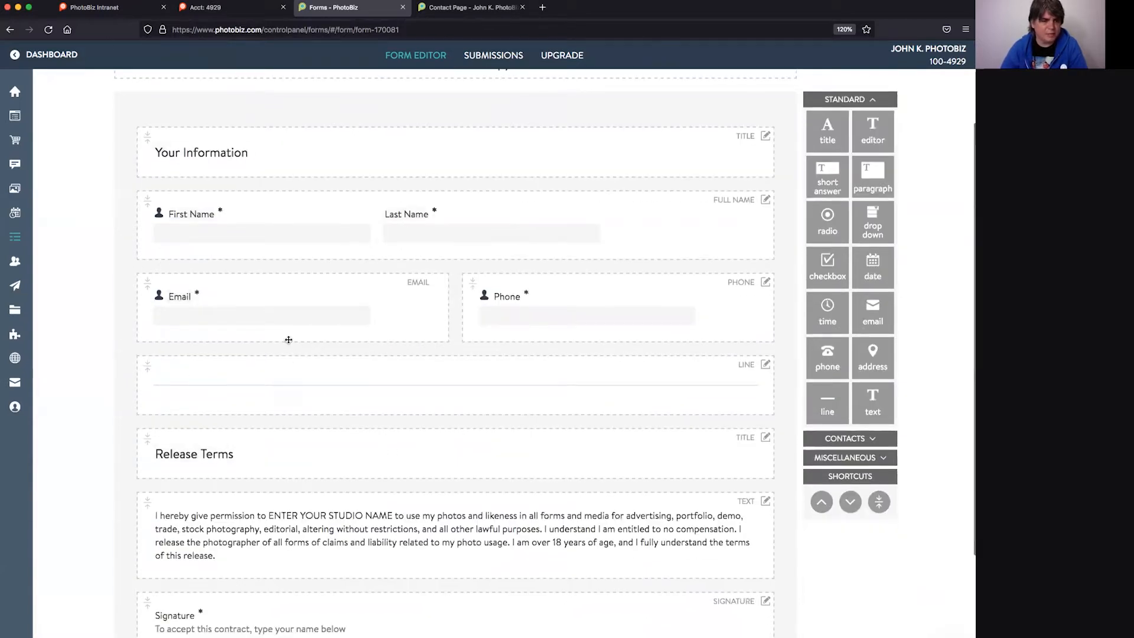
scroll(349, 368, down, 3)
scroll(350, 368, down, 2)
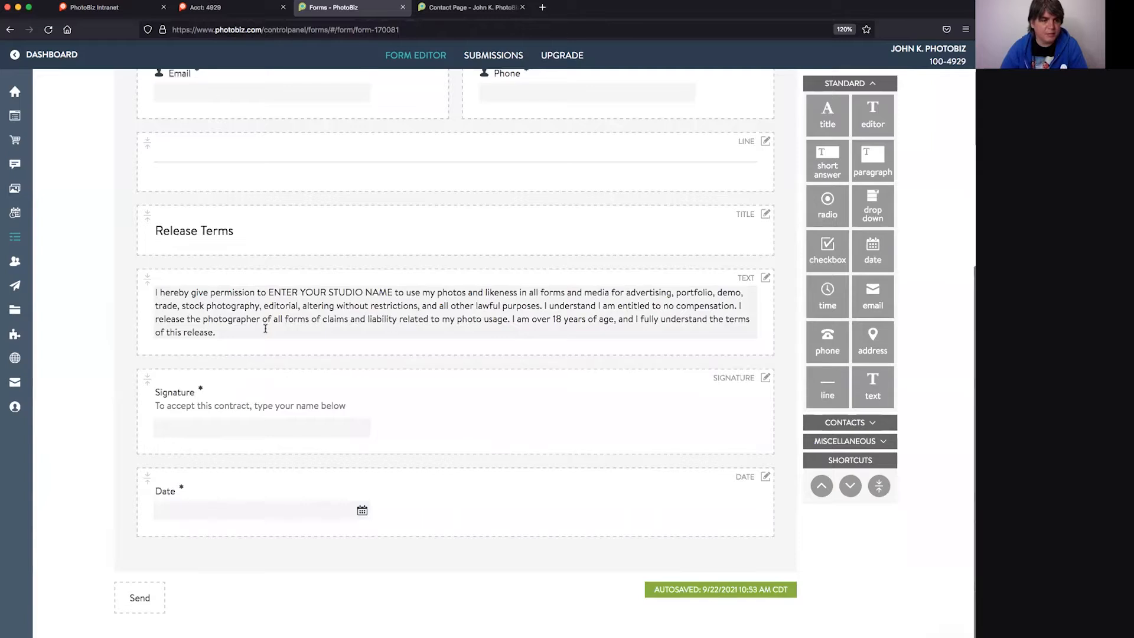
triple_click(264, 326)
triple_click(289, 314)
click(290, 314)
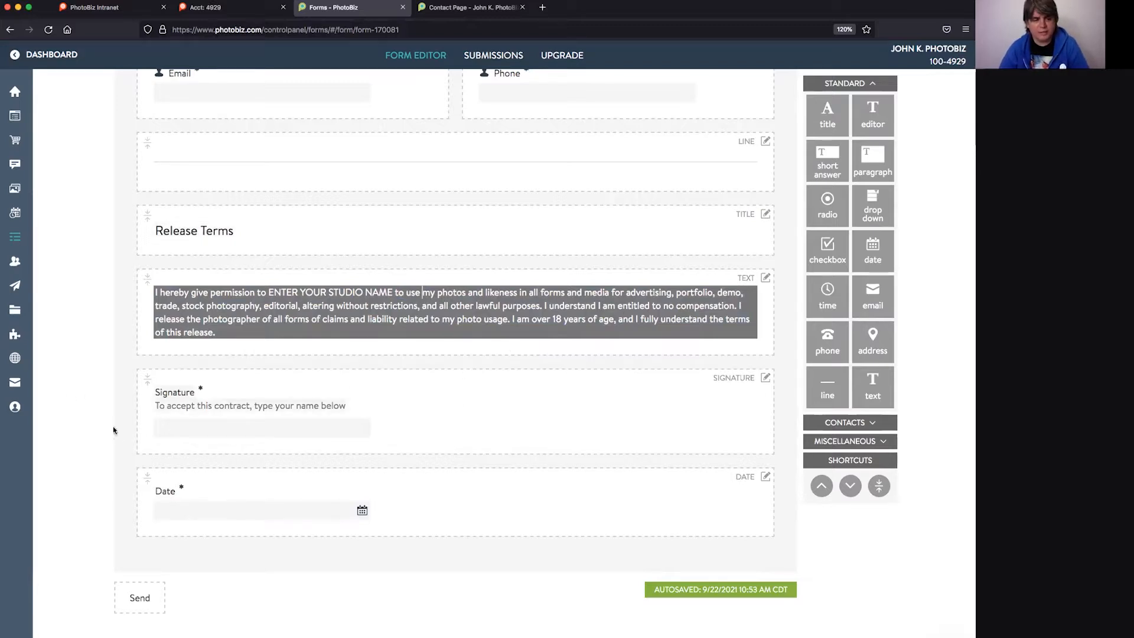
scroll(200, 434, up, 6)
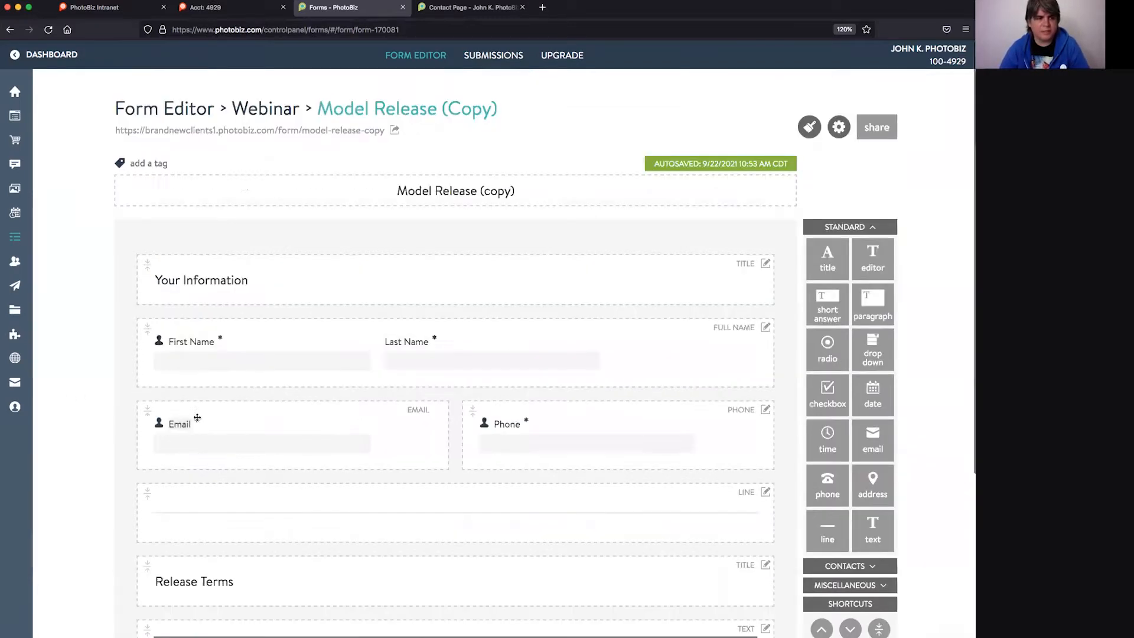
- On the live Model Release (copy) form, enter a sample first name, last name, email and phone number
click(274, 131)
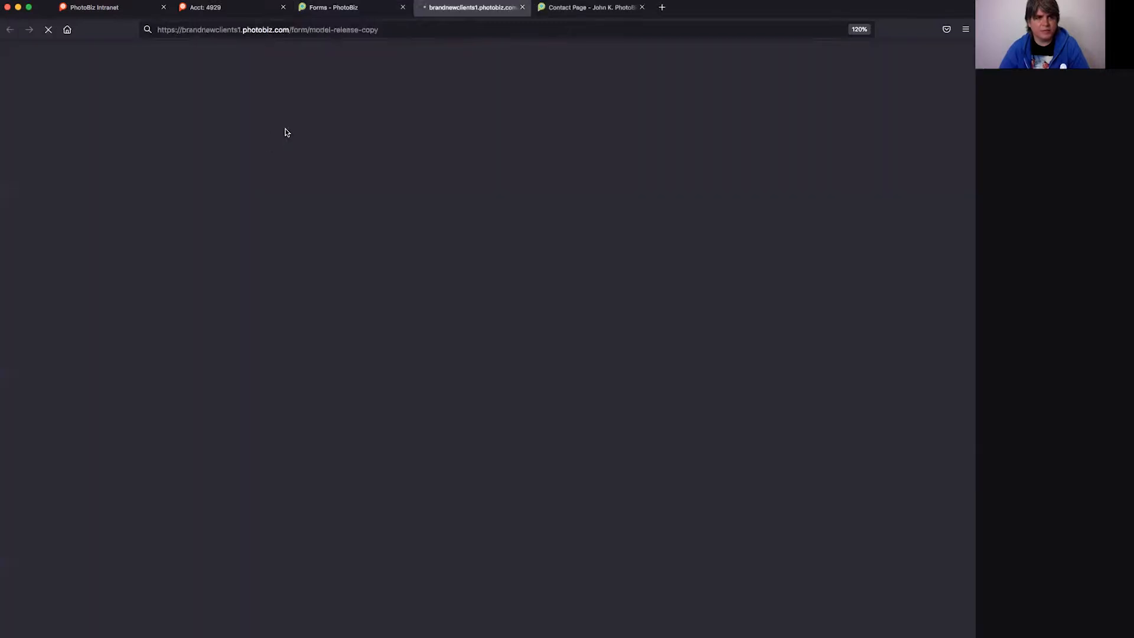
click(334, 267)
text(JOhn)
key(BackSpace)
key(BackSpace)
key(BackSpace)
text(ohn)
key(Tab)
text(K. PhotoBiz)
key(Tab)
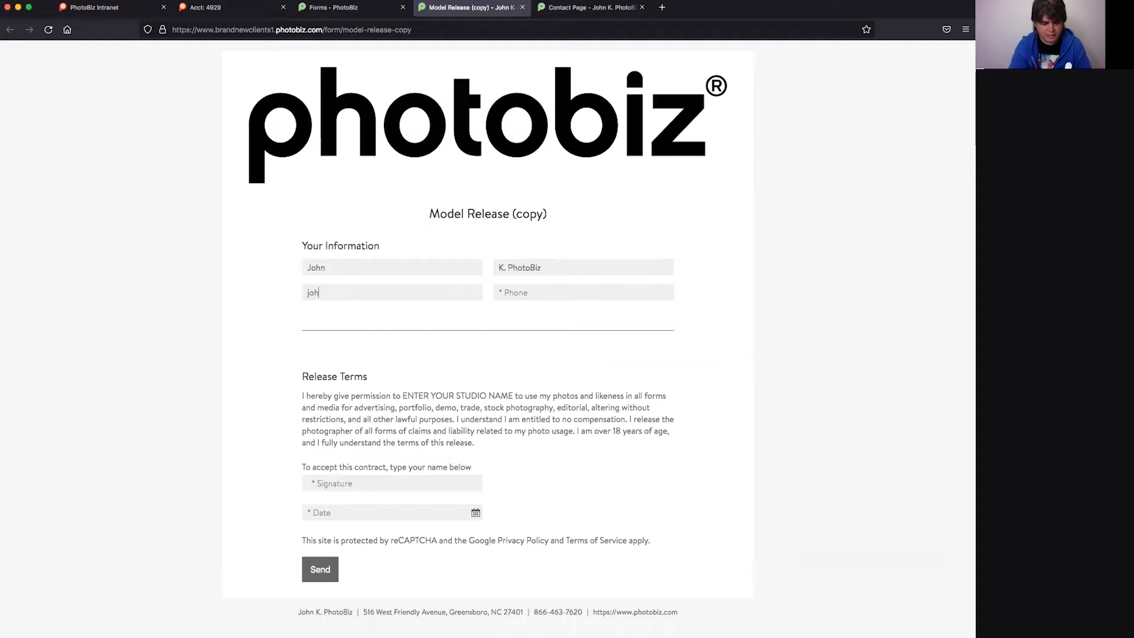
key(Tab)
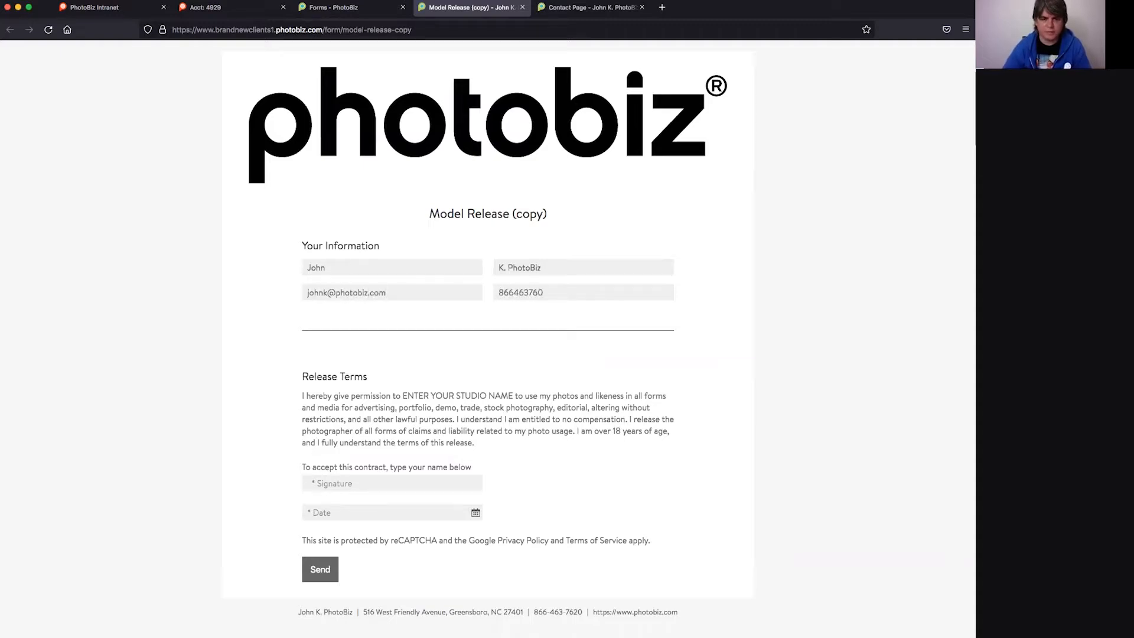
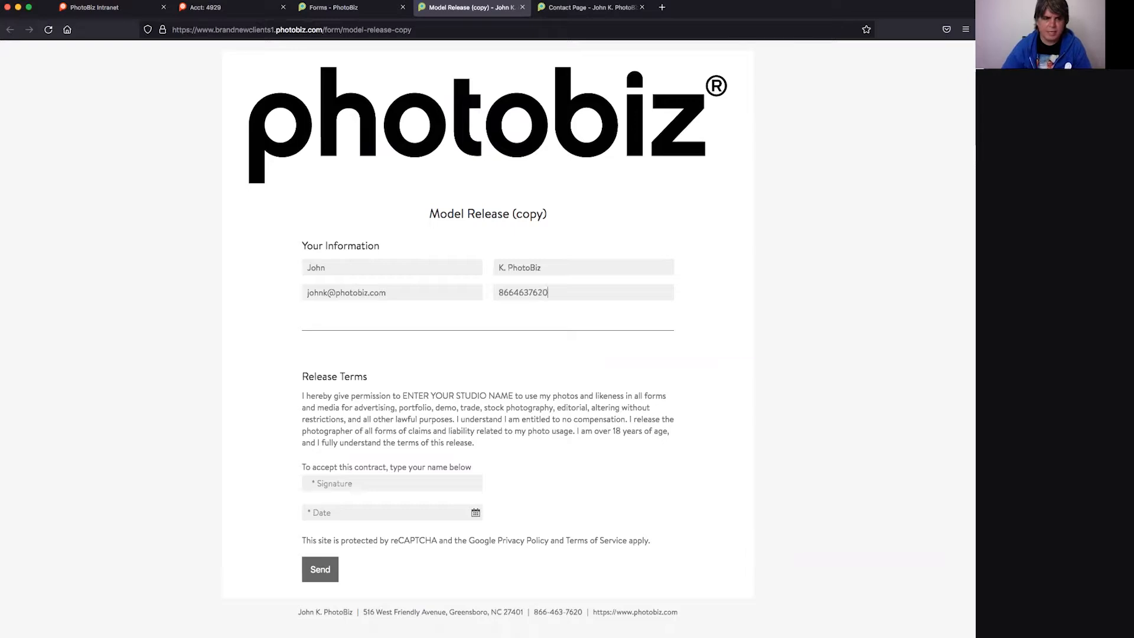
- Type the sample name as the signature, set the date to 09/22/2021, and submit the form
click(331, 482)
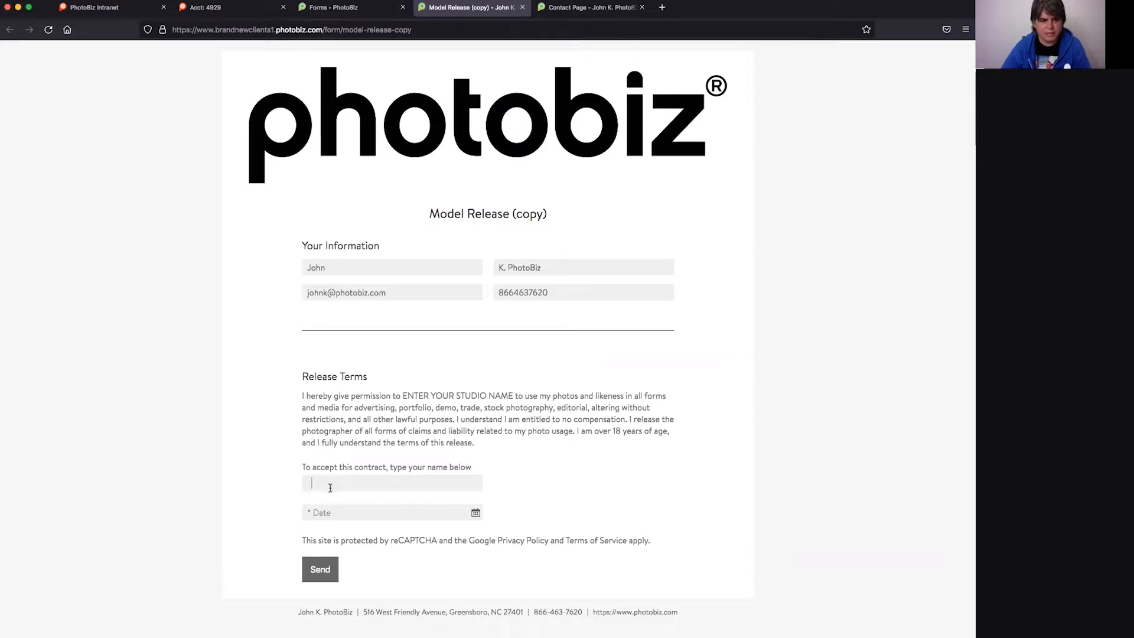
text(ohn K. PhotoBiz)
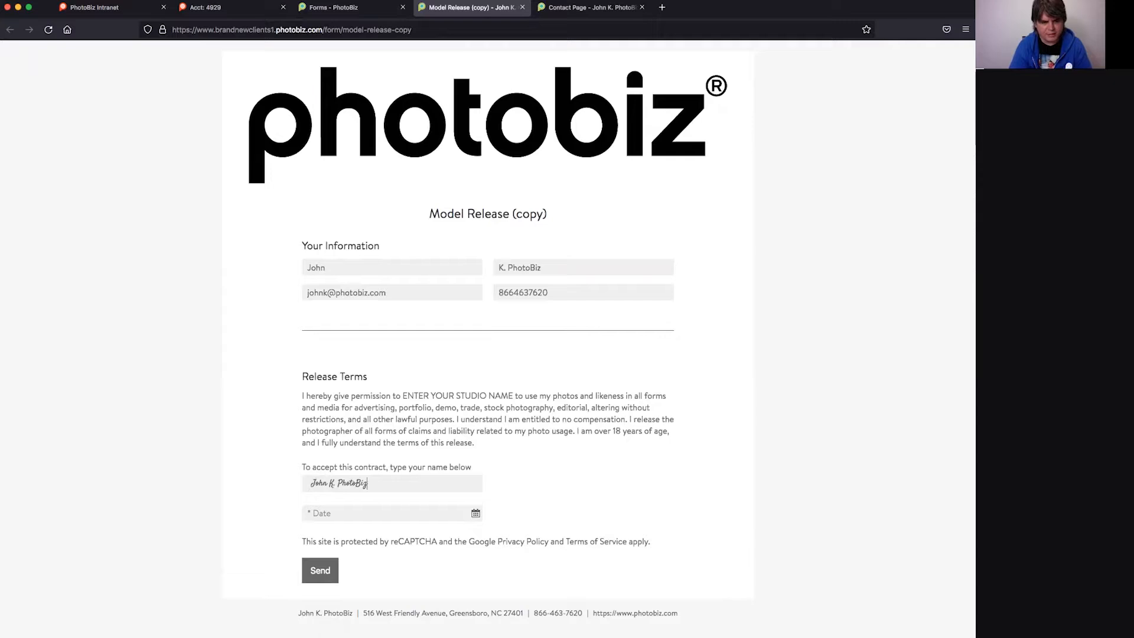
key(Tab)
click(376, 621)
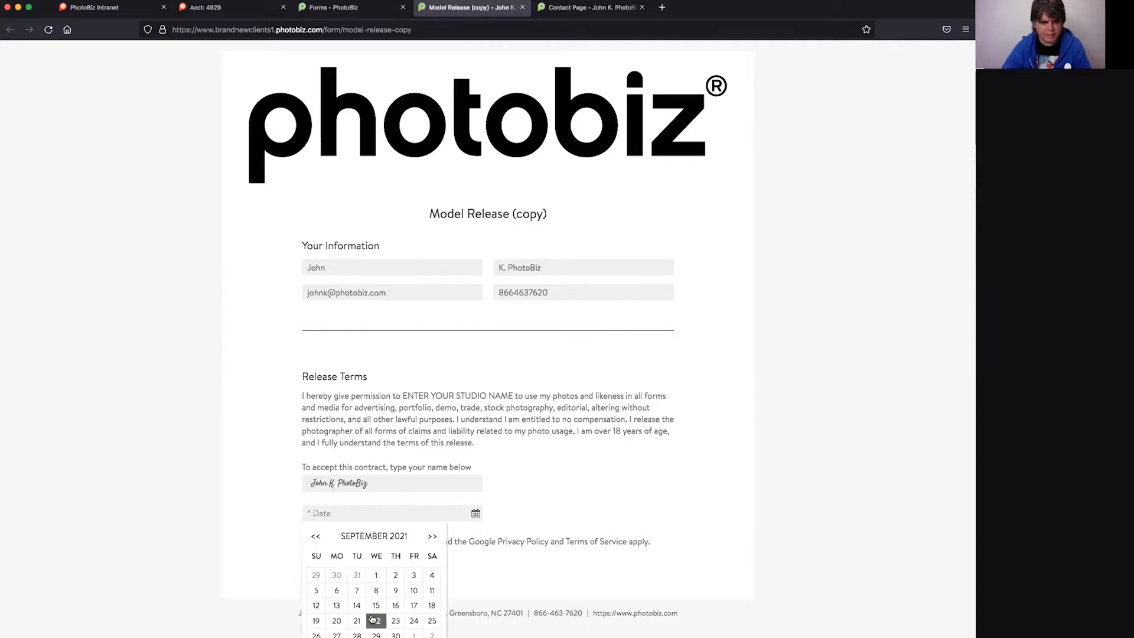
click(330, 574)
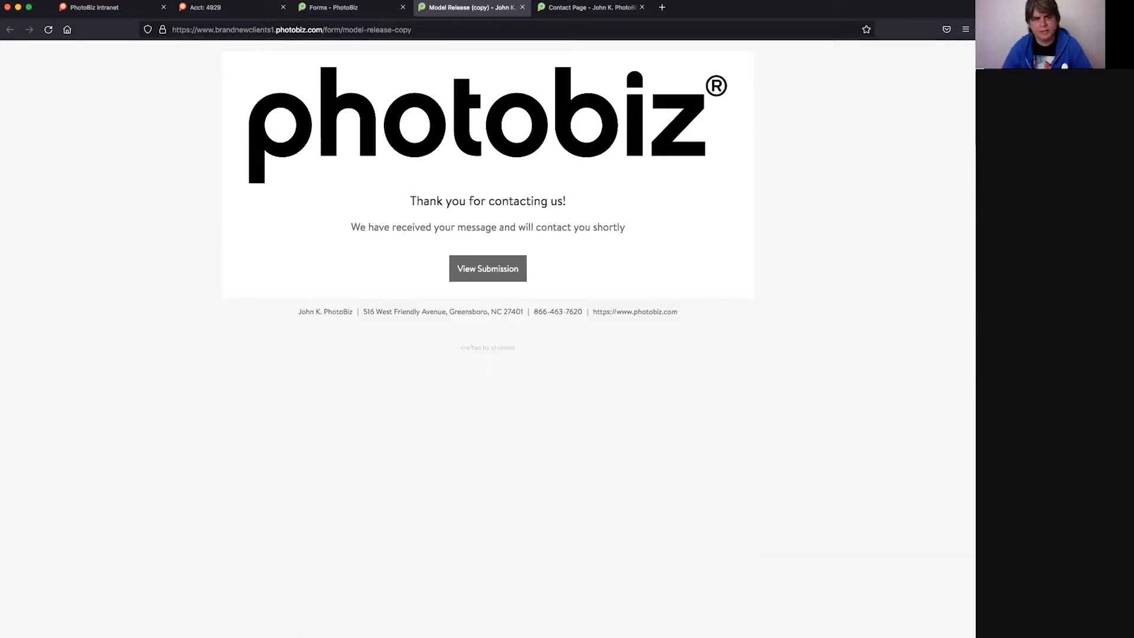
- Review the submission details, close the submission and live form, and return to the form editor
click(481, 265)
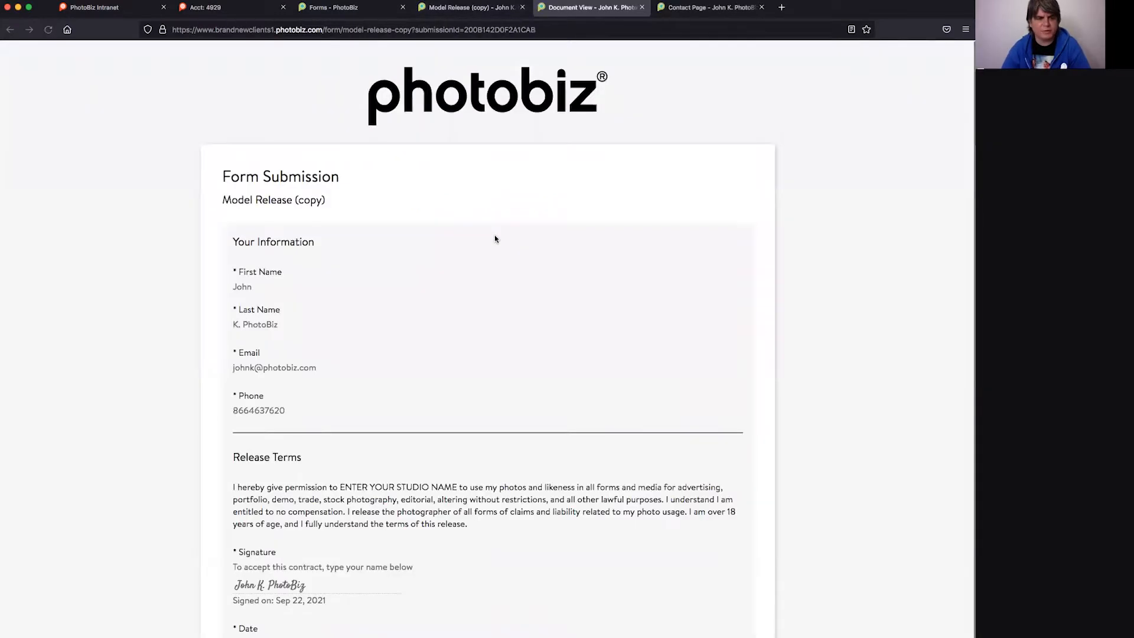
scroll(440, 360, down, 1)
scroll(440, 359, up, 1)
scroll(473, 337, down, 1)
click(644, 8)
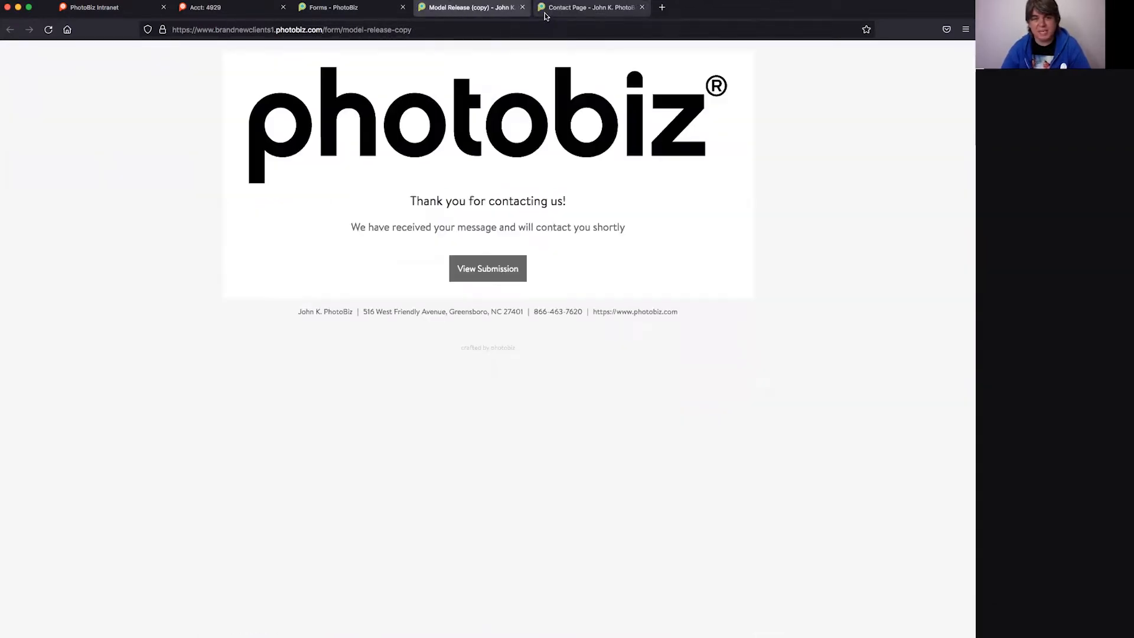
click(522, 7)
click(378, 8)
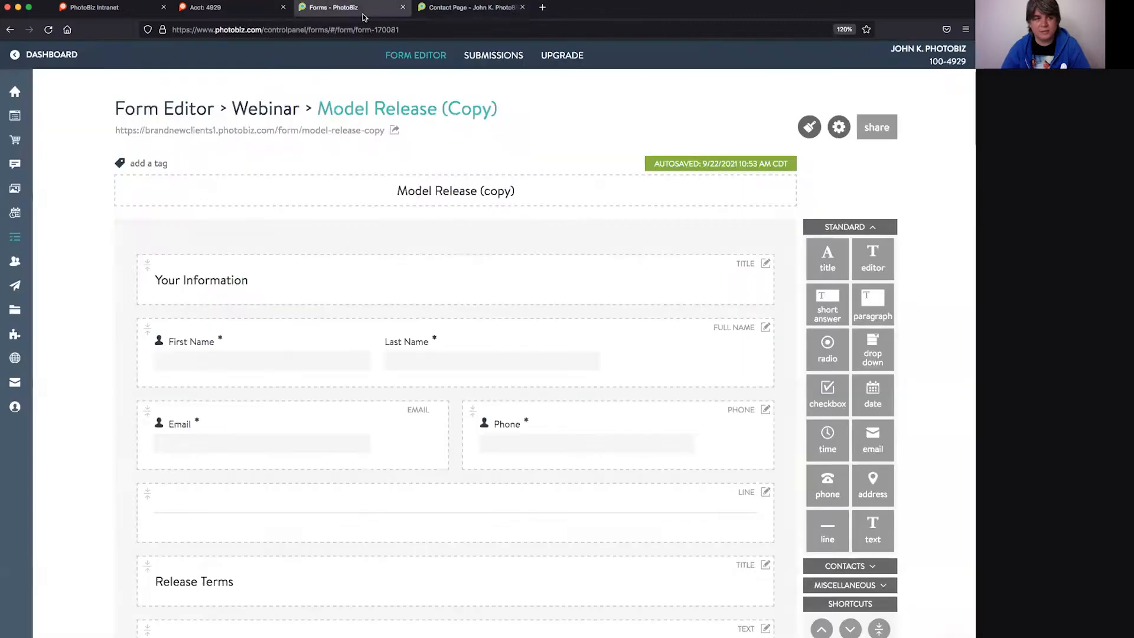
- Review all form-submission notifications and the '66 forms' list, then open the Website pages builder
click(30, 59)
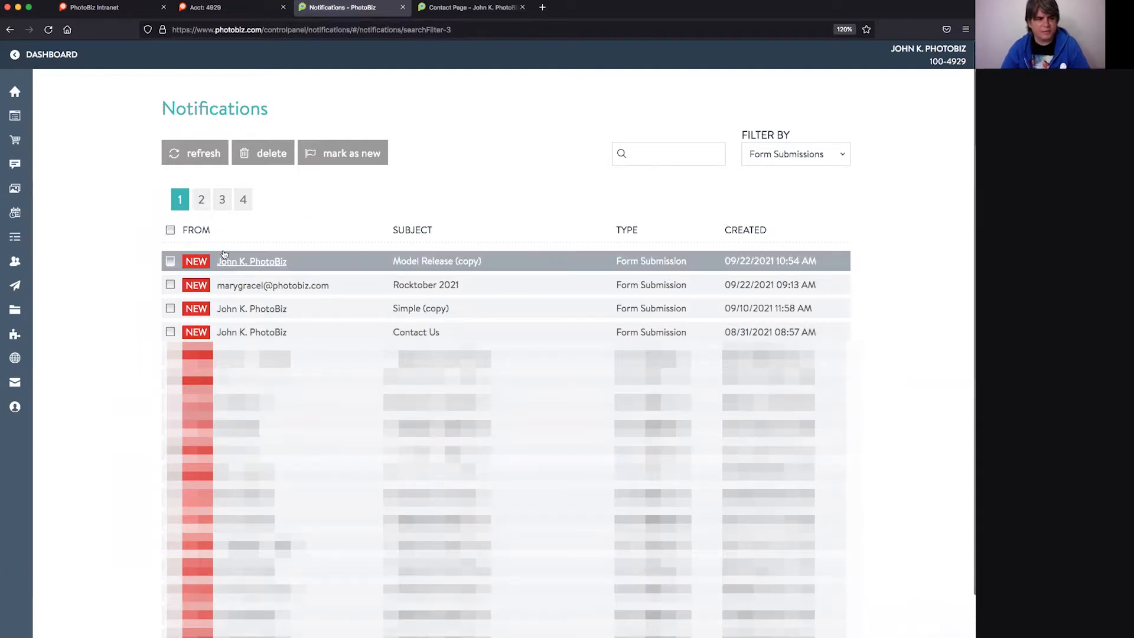
click(198, 153)
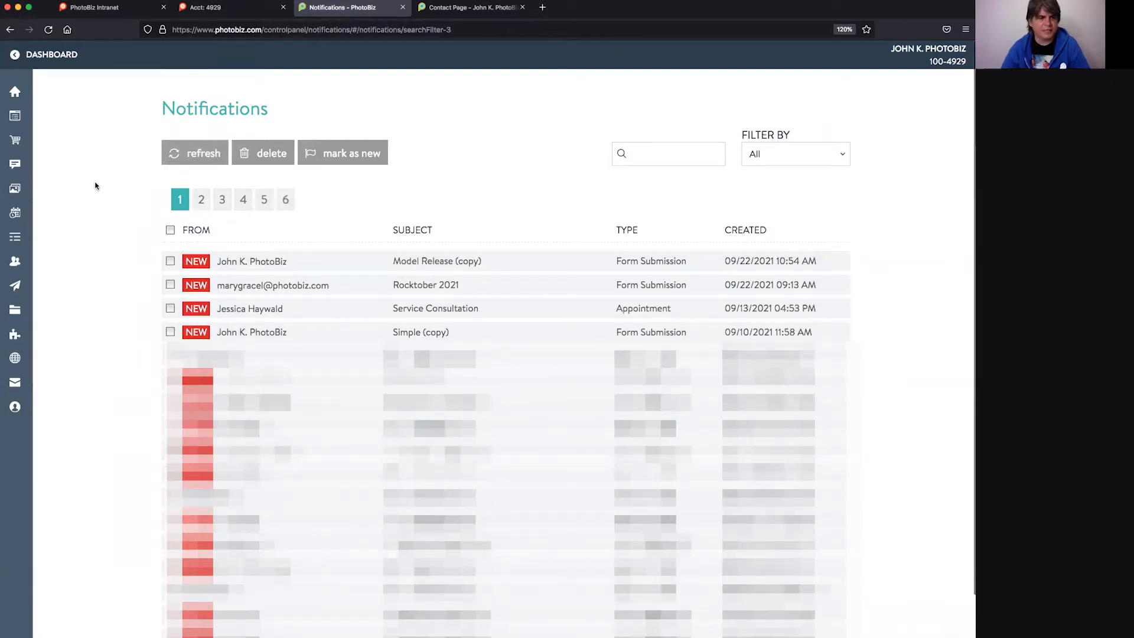
click(19, 120)
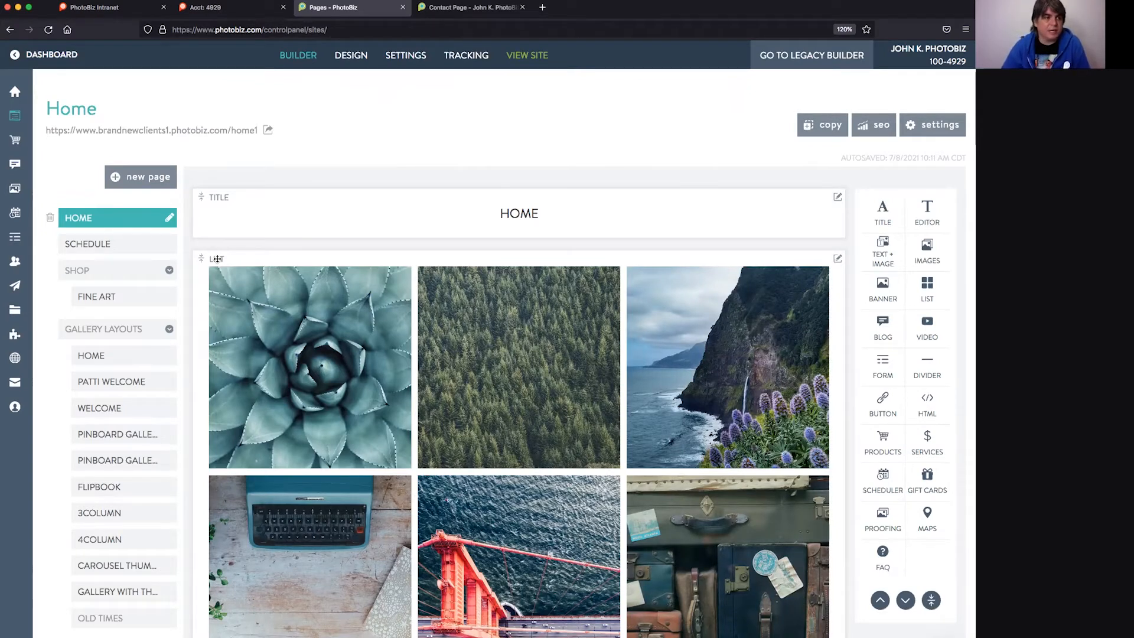
click(133, 92)
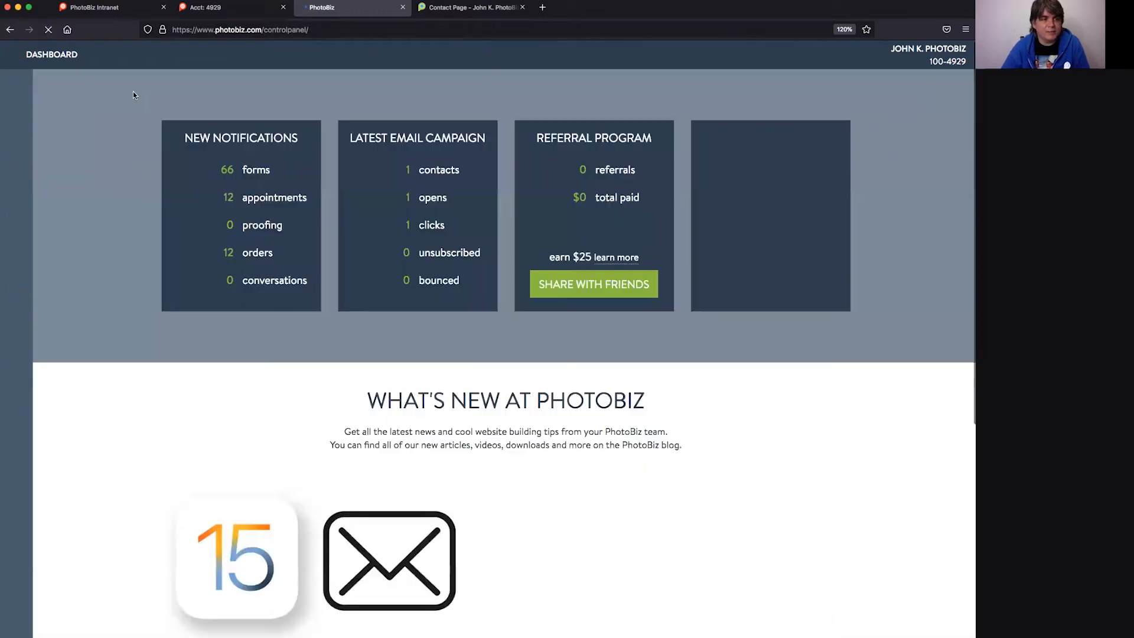
click(248, 169)
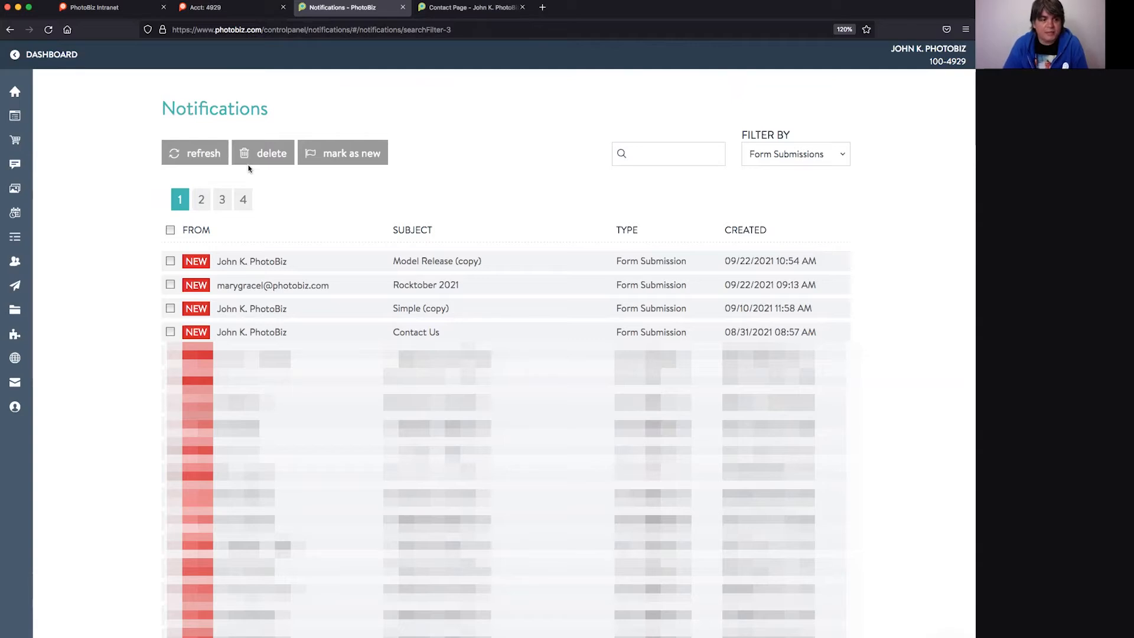
mouse_move(17, 271)
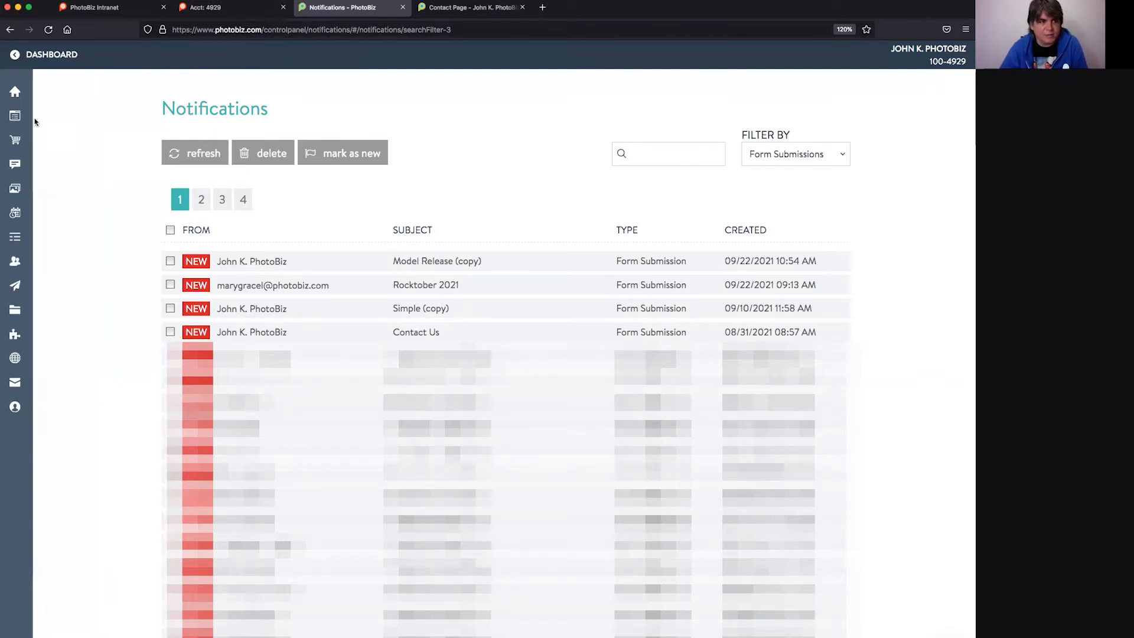
click(35, 118)
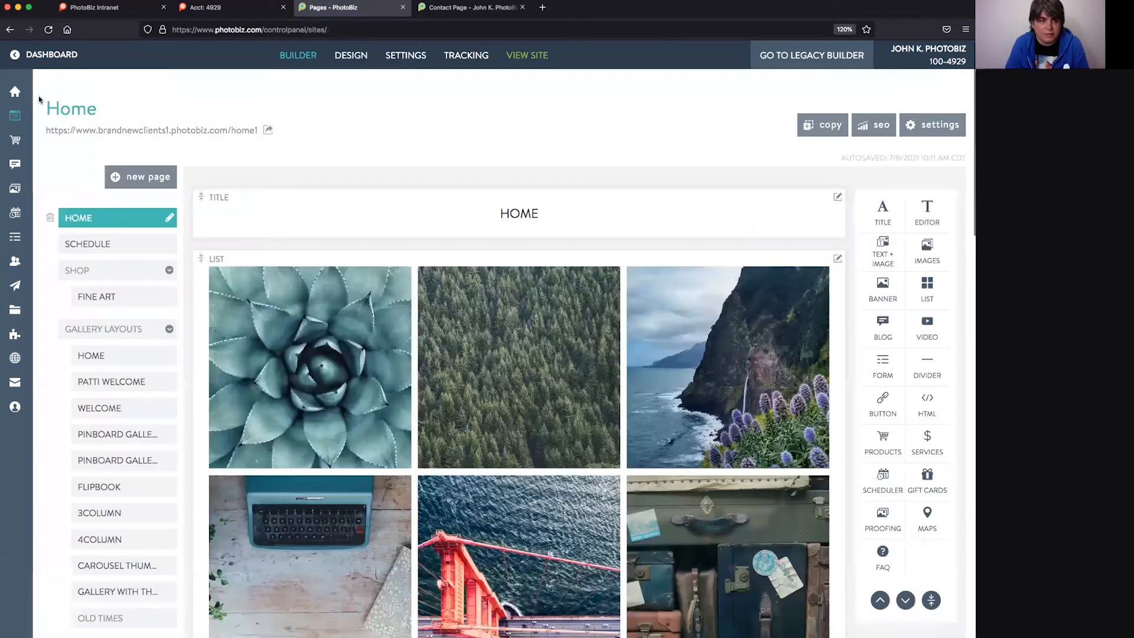
- Go to Forms in the sidebar to list the Webinar Contact Page and Model Release (copy) forms
click(34, 237)
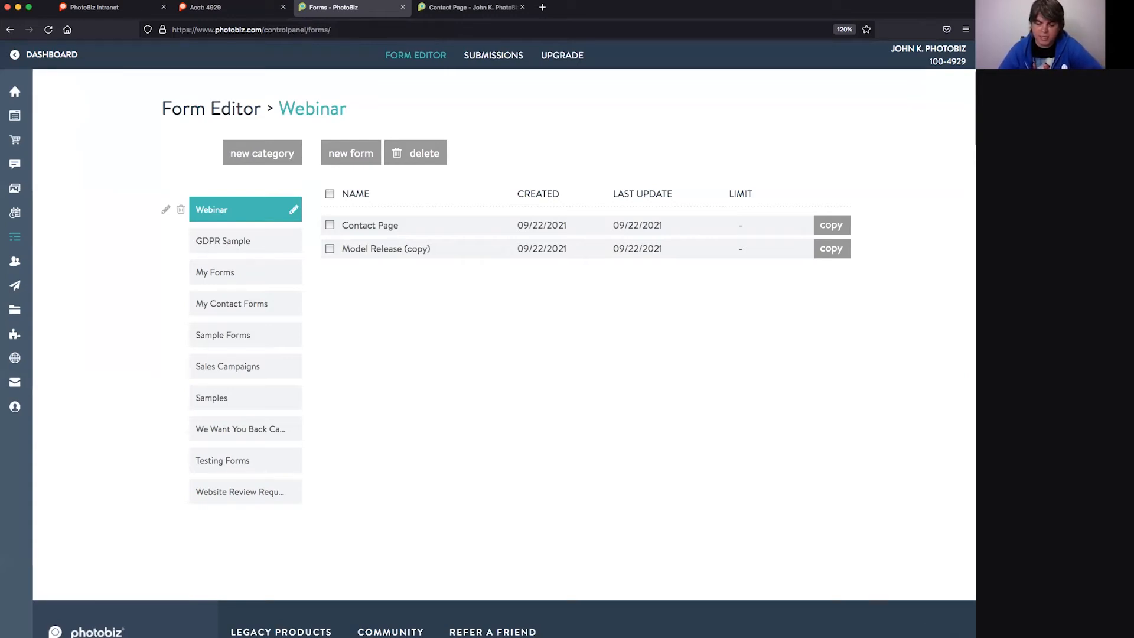
click(912, 634)
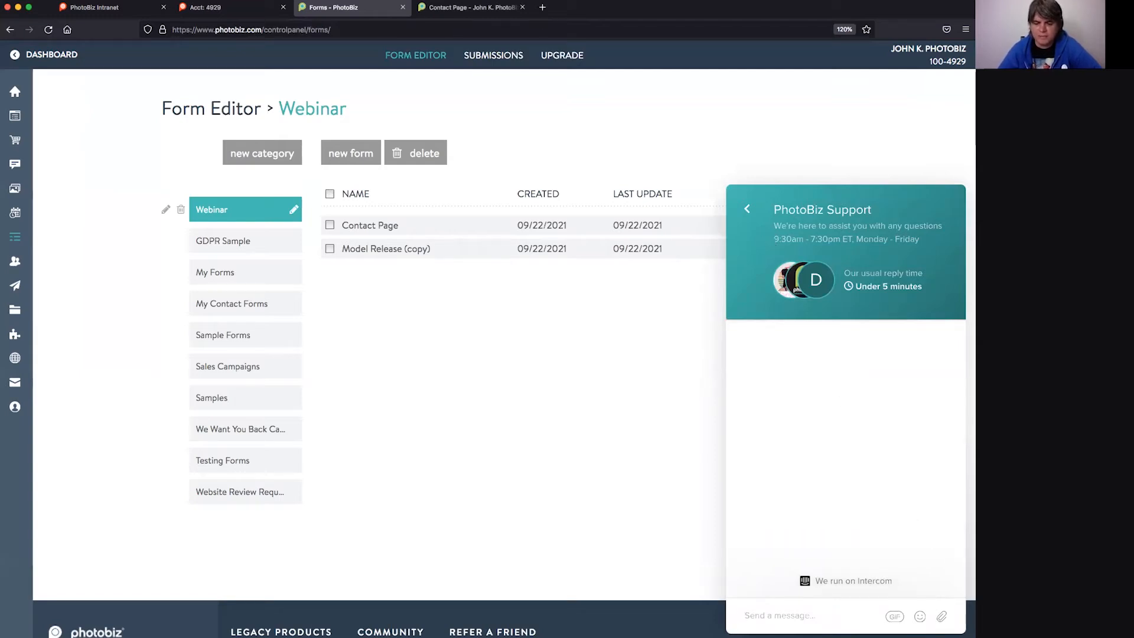
click(947, 633)
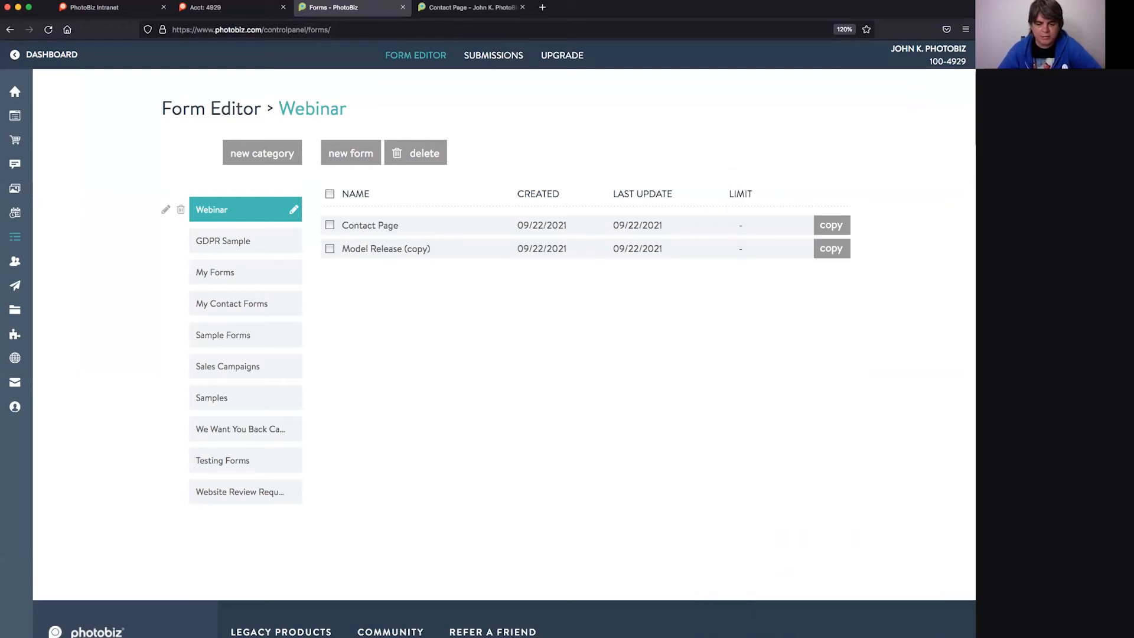
click(947, 633)
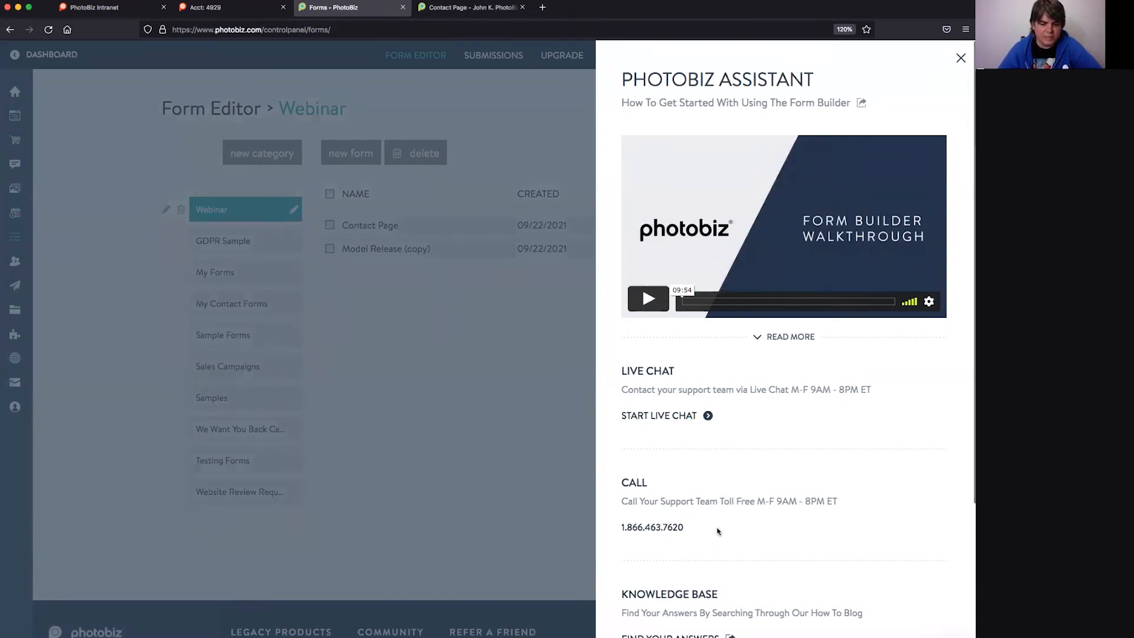
scroll(718, 531, down, 6)
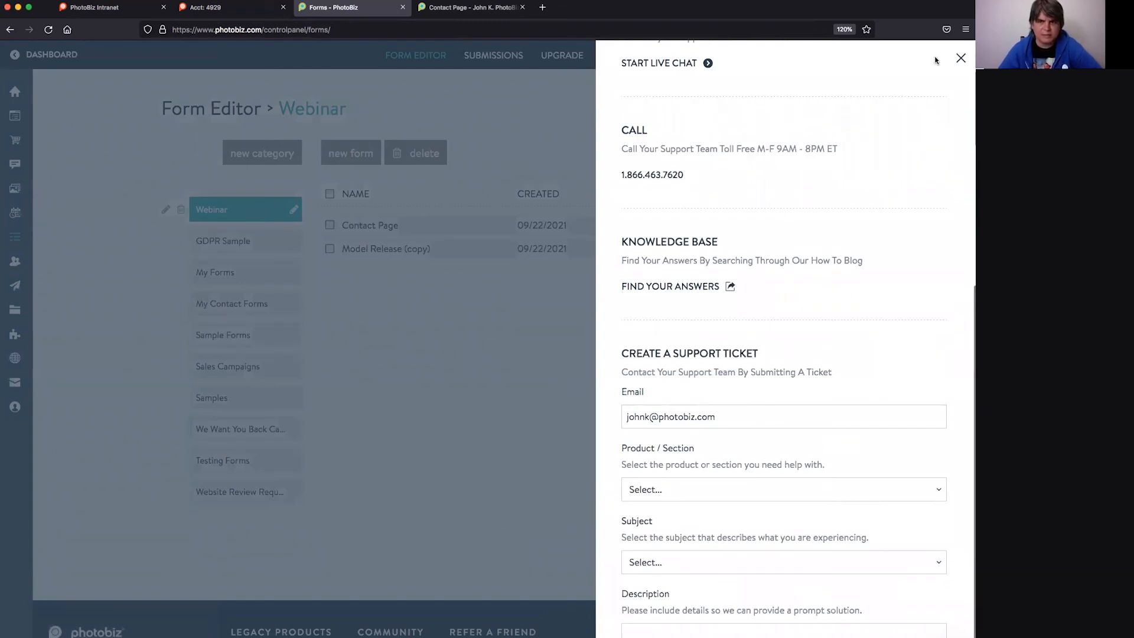
click(961, 59)
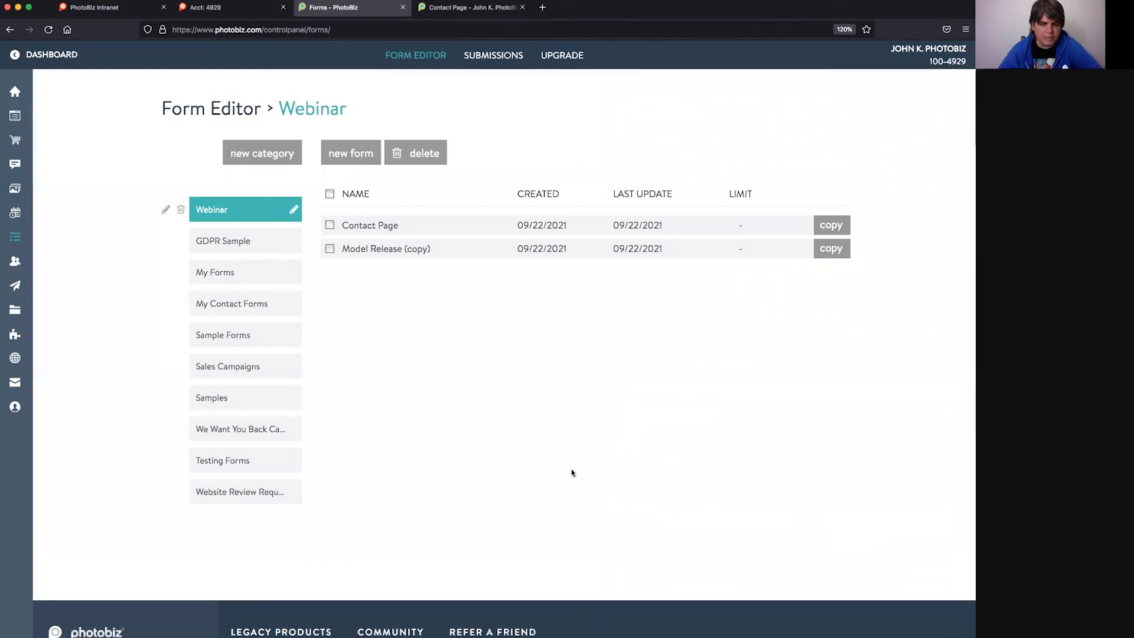